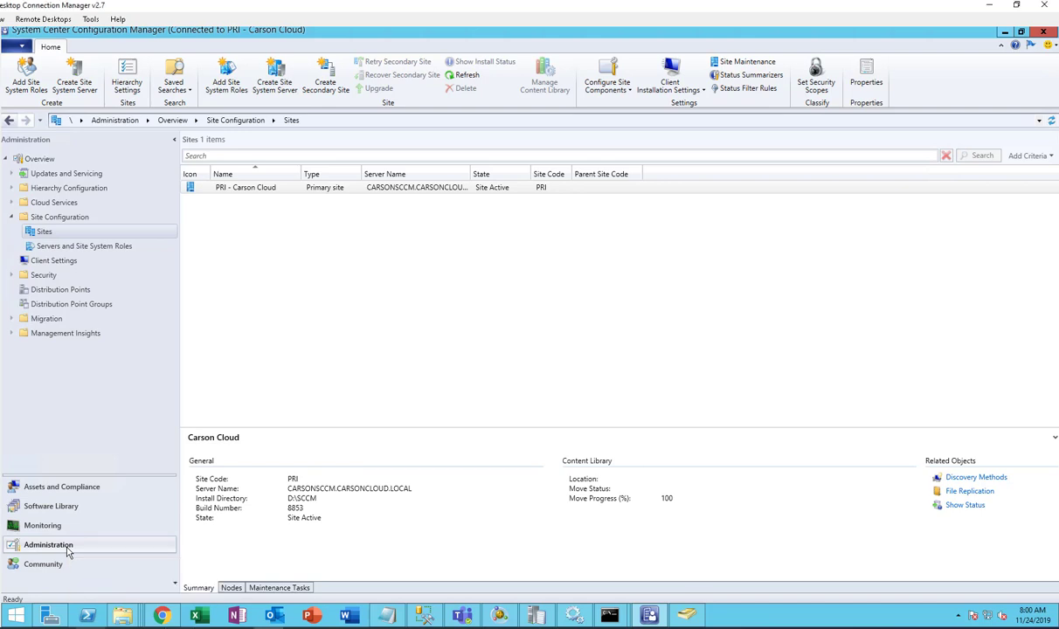
Review the device collections and the device list, and select SERVER2016-002
left_click(88, 491)
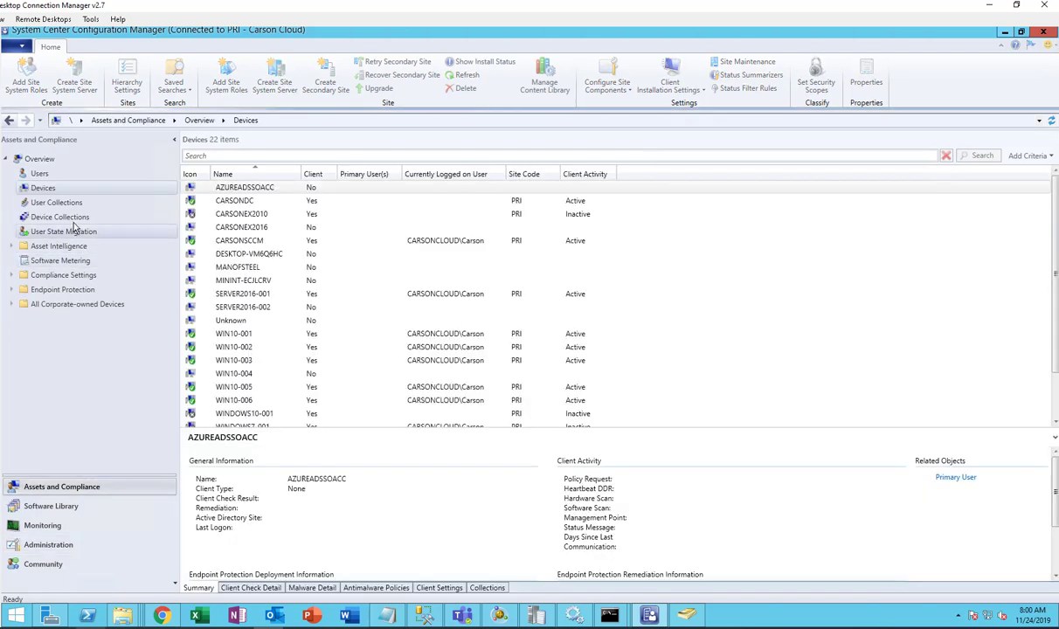
left_click(59, 217)
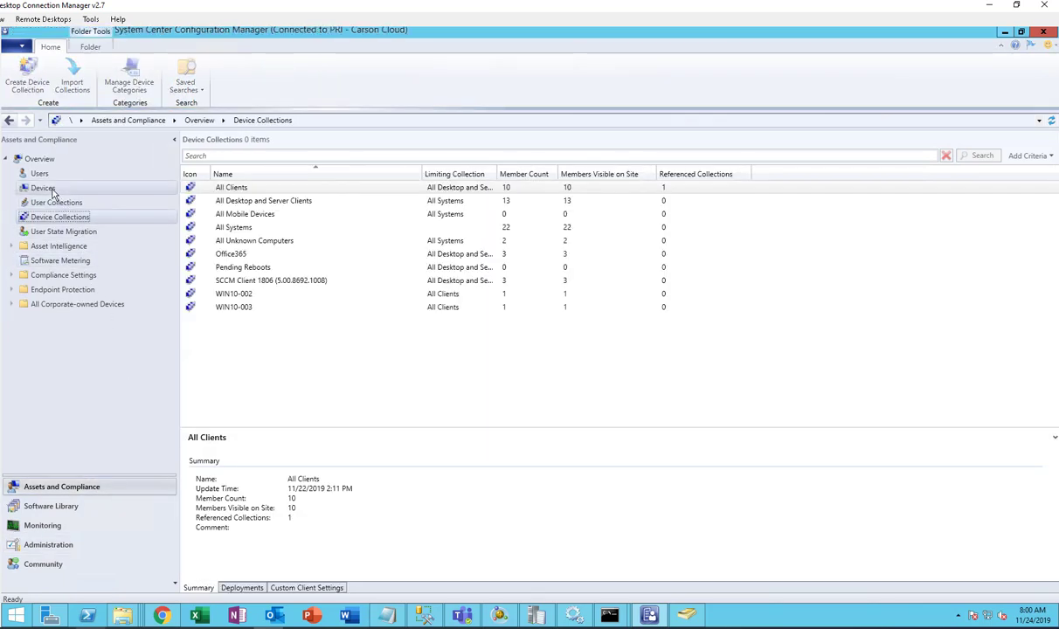
left_click(48, 188)
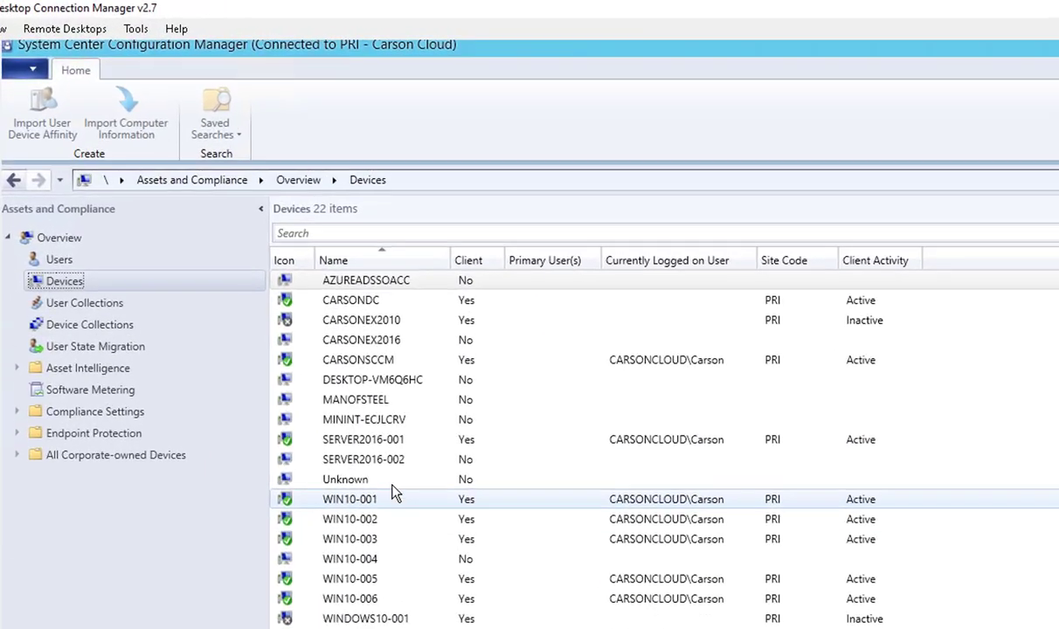
left_click(391, 487)
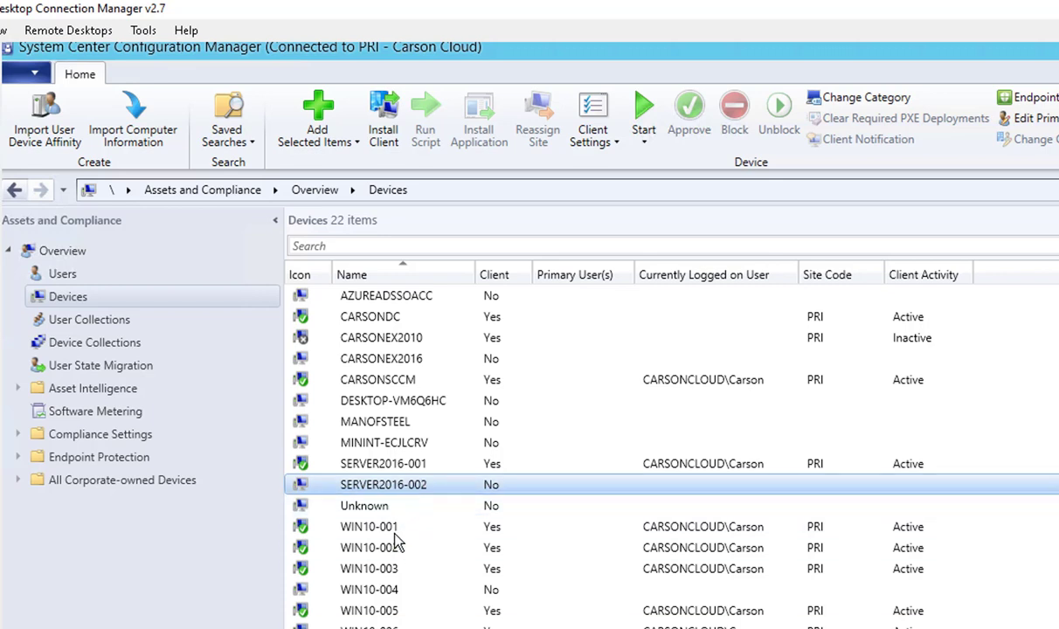
Open the site's Client Push Installation properties and enable automatic site-wide client push installation
left_click(52, 627)
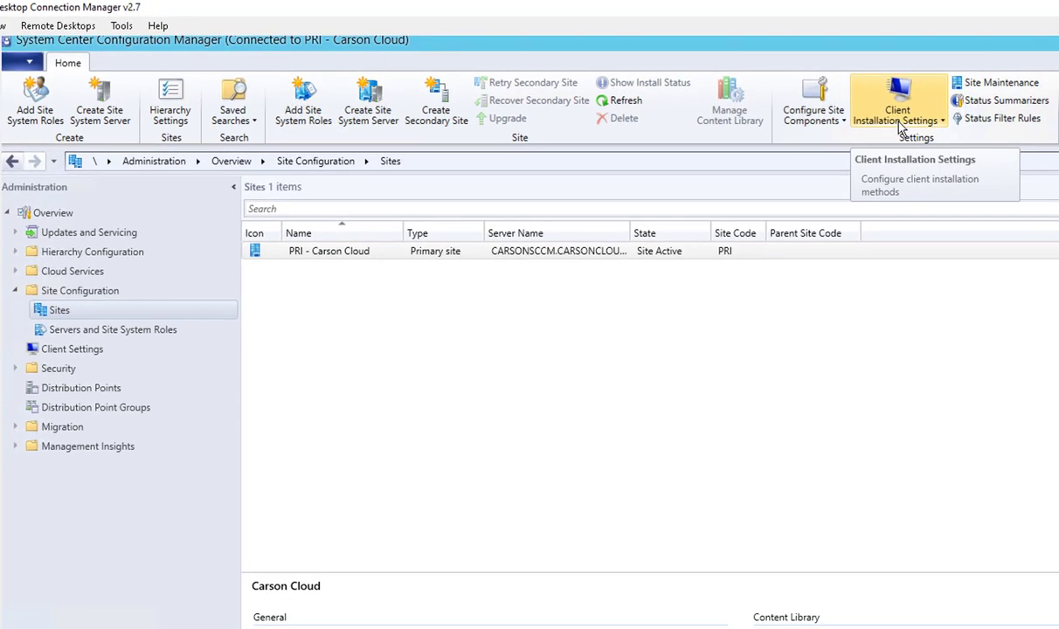
left_click(903, 123)
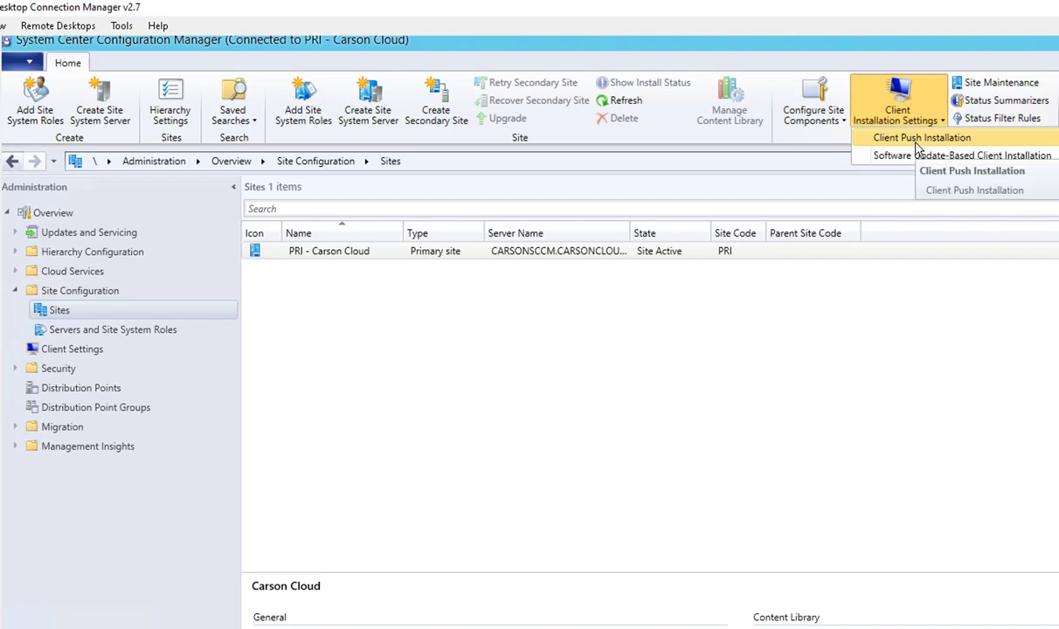
left_click(916, 145)
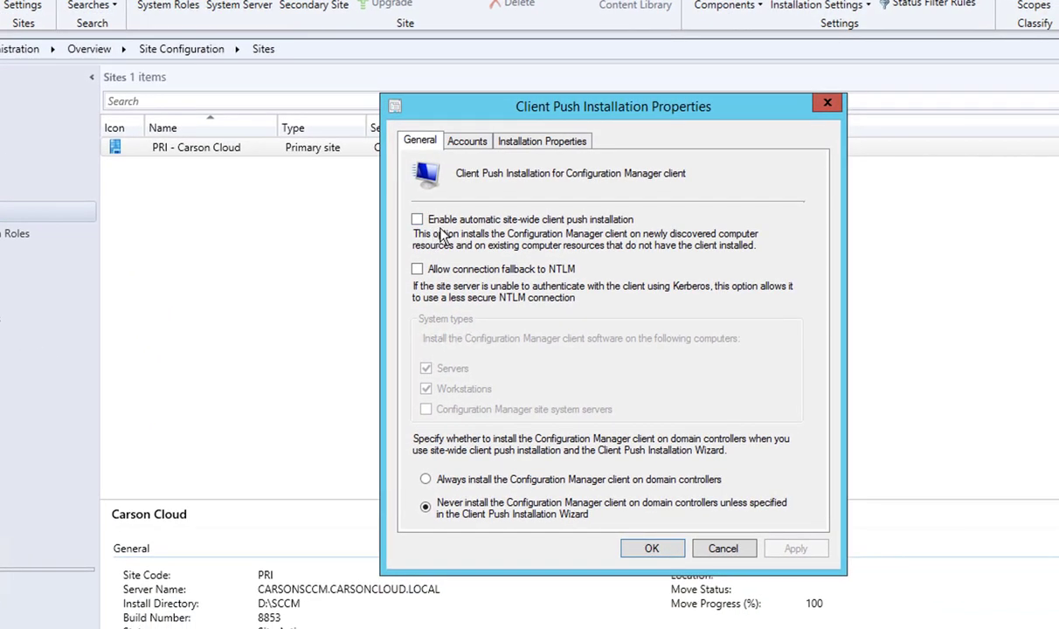
left_click(418, 220)
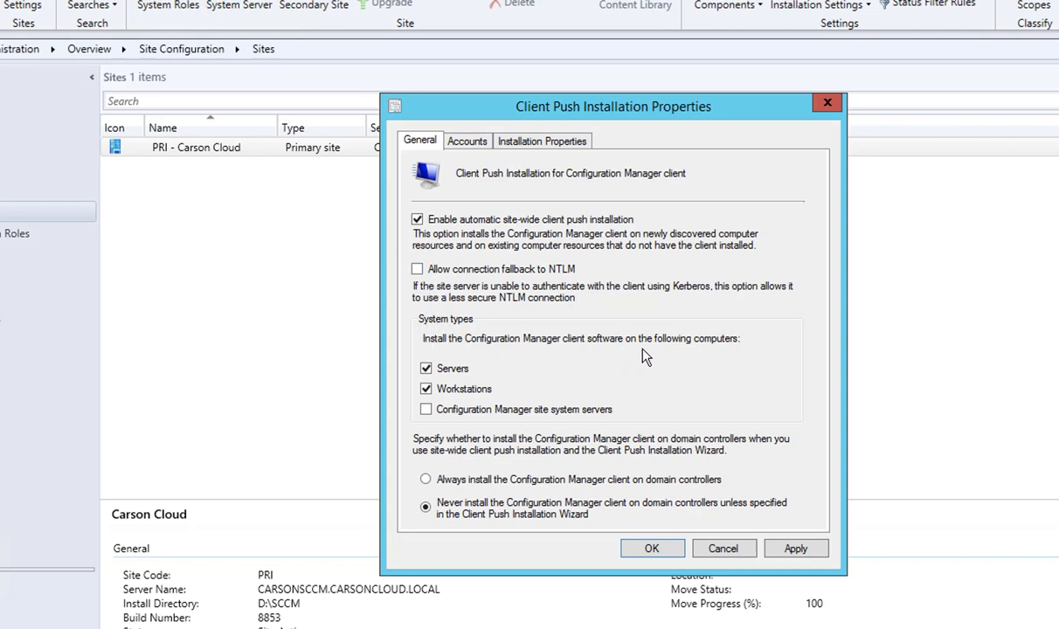
Target Servers and Workstations as system types, and choose to always install the client on domain controllers
left_click(430, 391)
left_click(426, 370)
left_click(425, 389)
left_click(427, 369)
left_click(437, 482)
Add the existing CARSONCLOUD domain account as a client push installation account
left_click(468, 144)
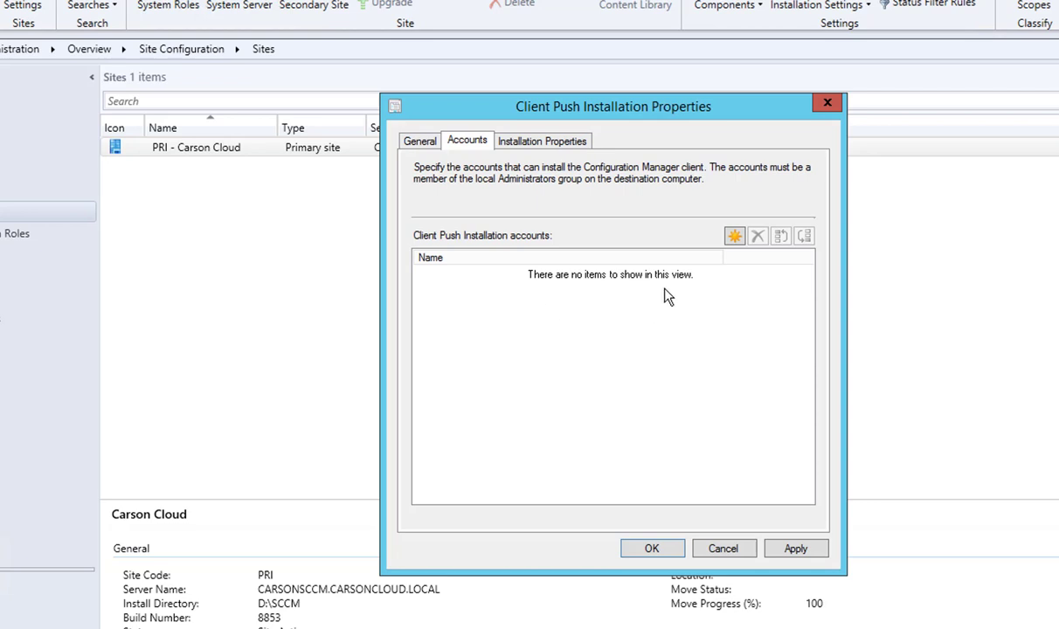
left_click(734, 238)
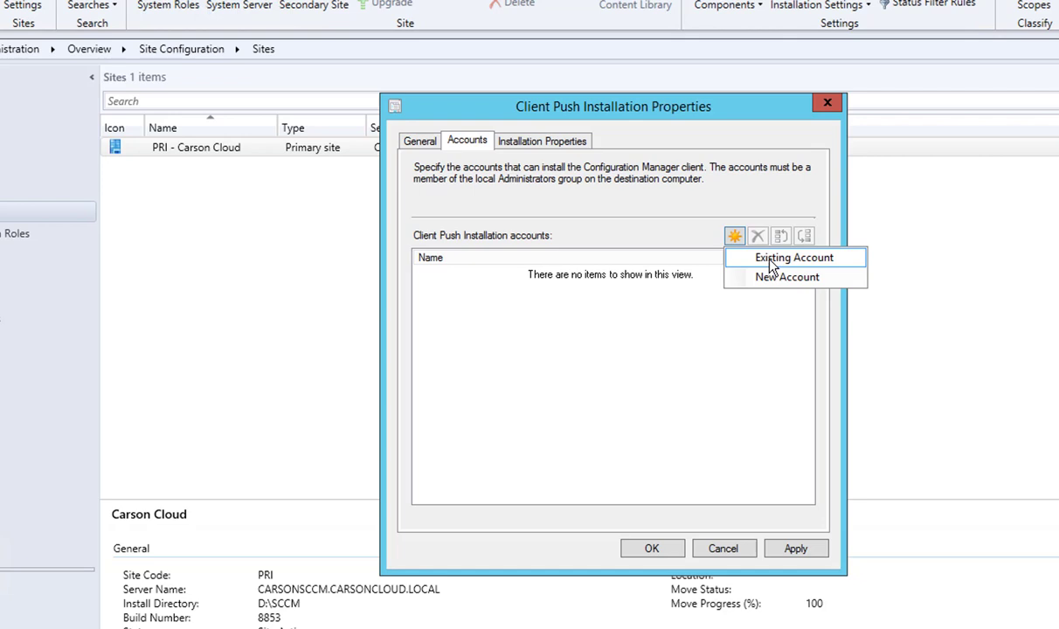
left_click(772, 258)
double_click(494, 281)
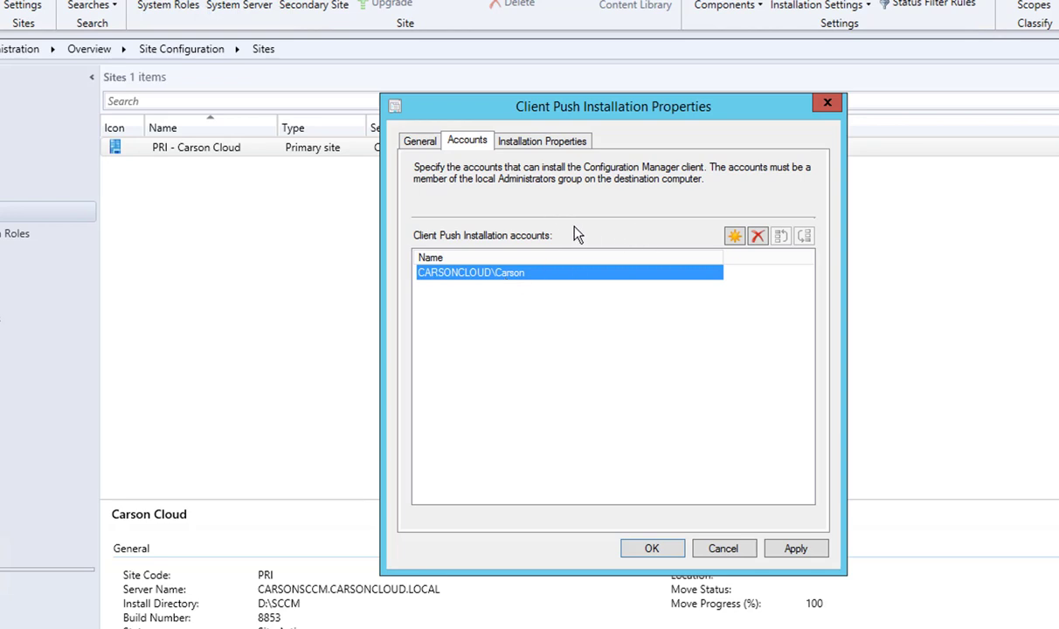
Review the installation property SMSSITECODE=PRI, then apply the client push settings and close the properties
left_click(537, 147)
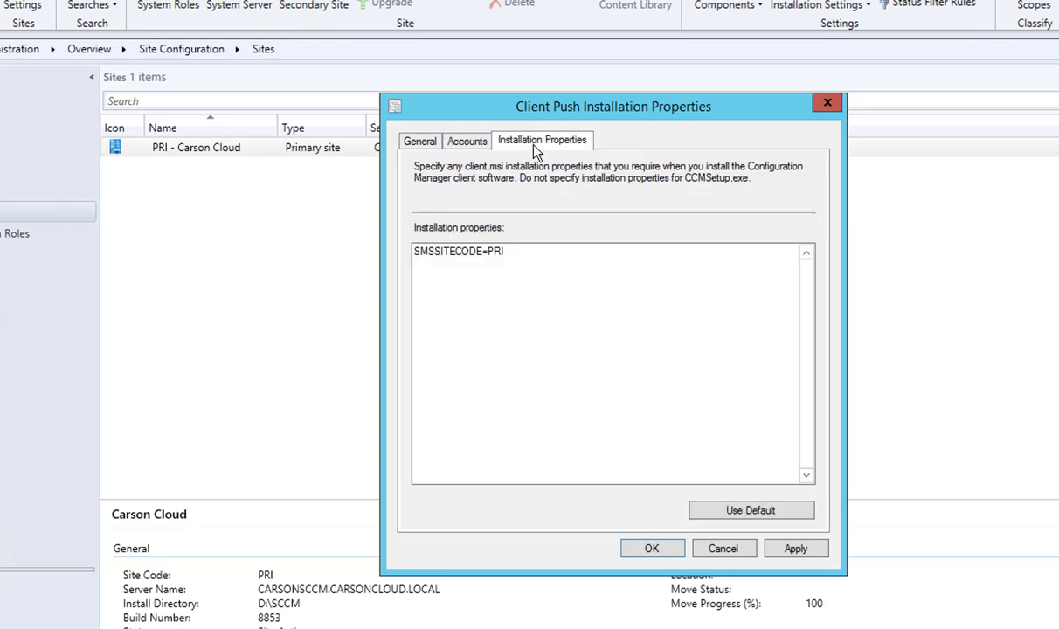
left_click(521, 260)
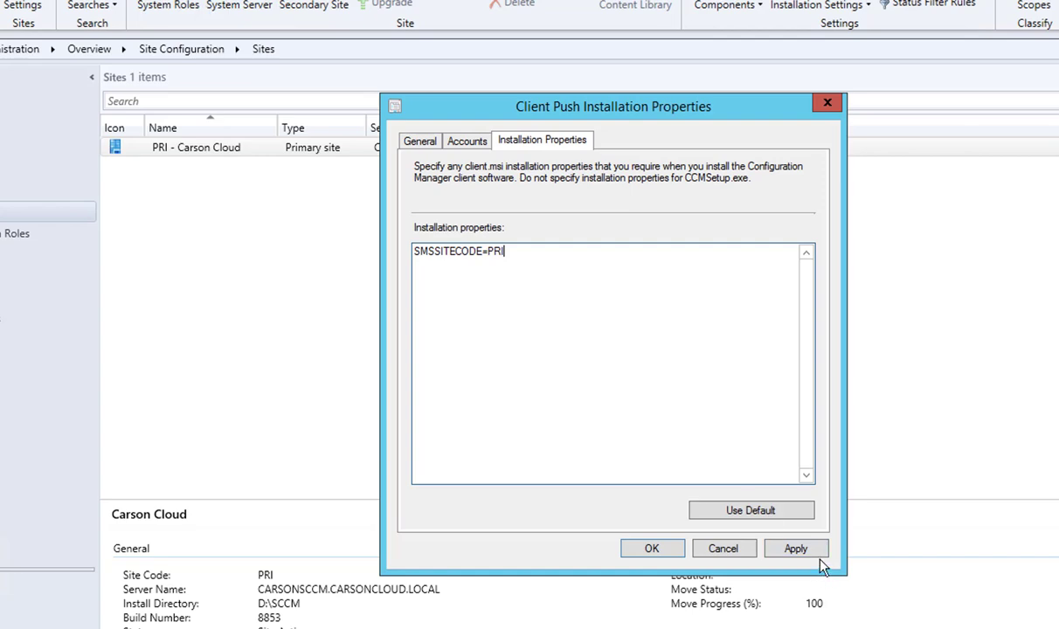
left_click(795, 549)
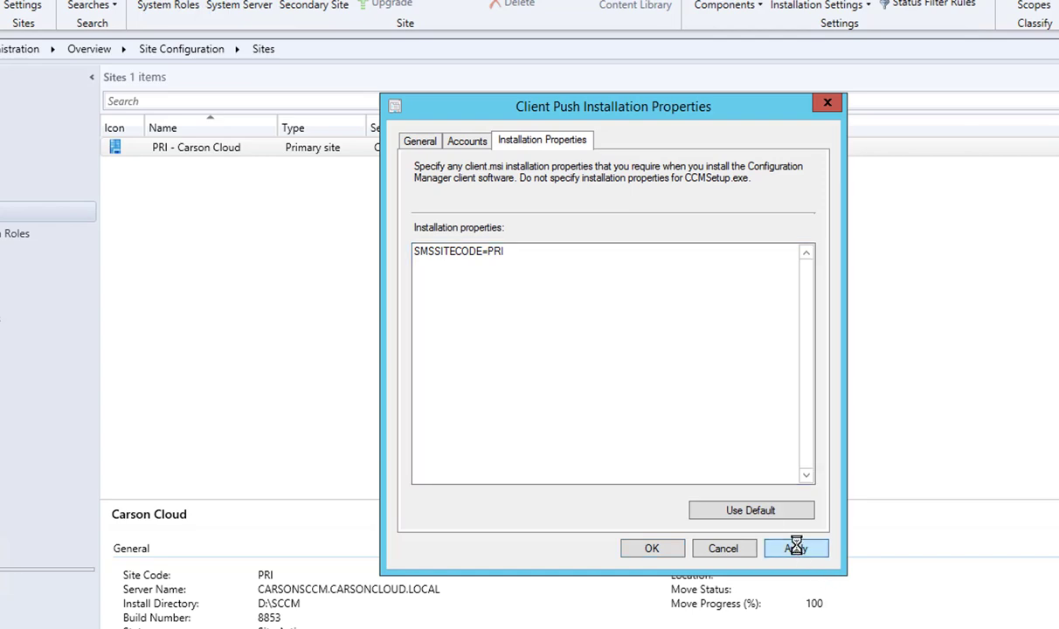
left_click(651, 548)
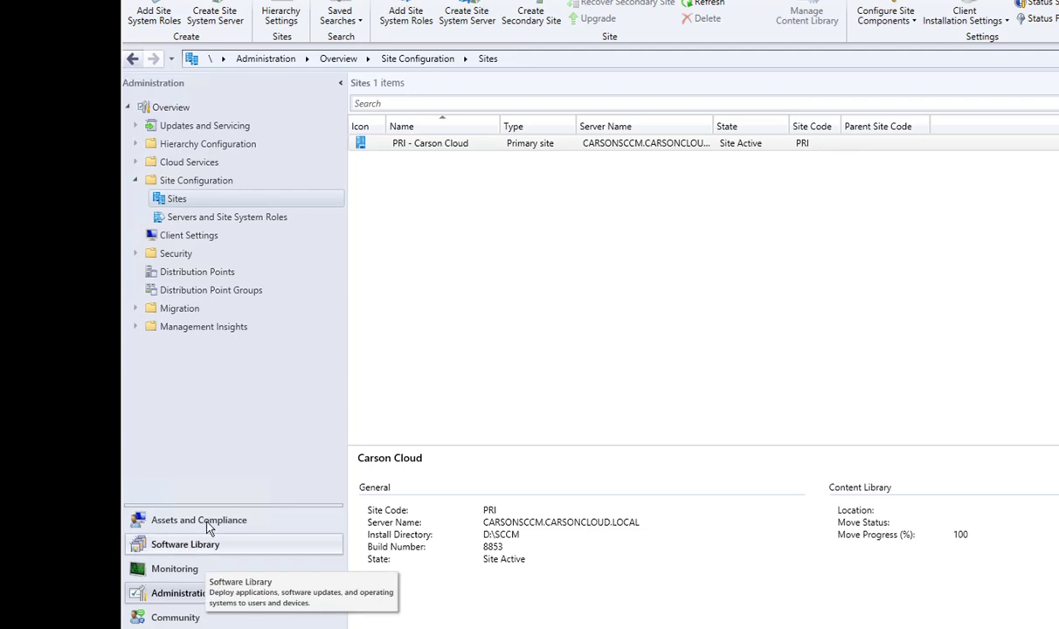
Return to the device list and select SERVER2016-002, which is without a client
left_click(229, 519)
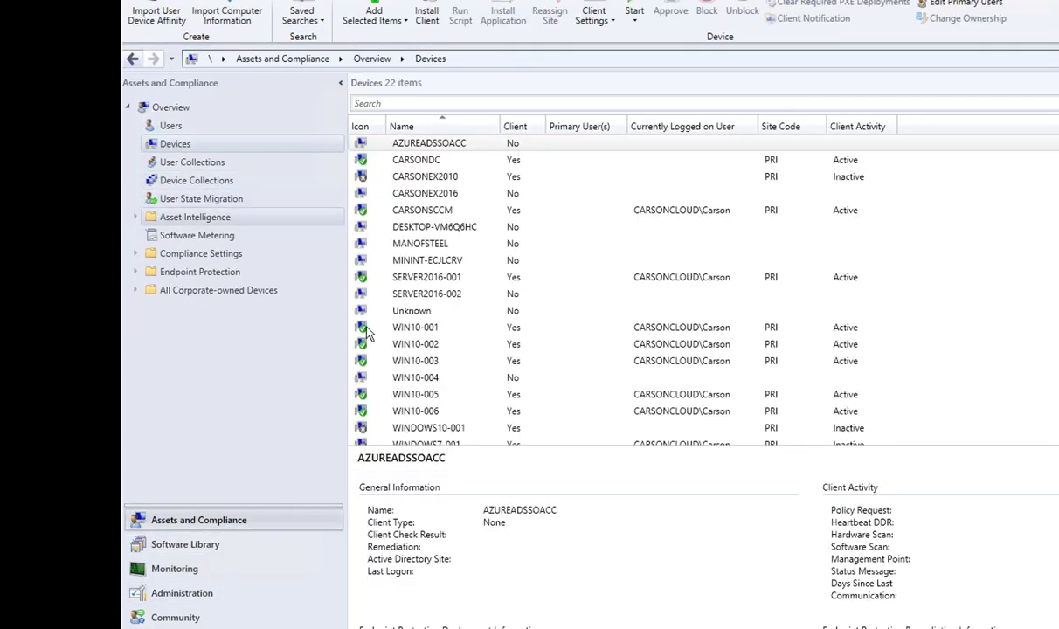
scroll(472, 367, "down", 2)
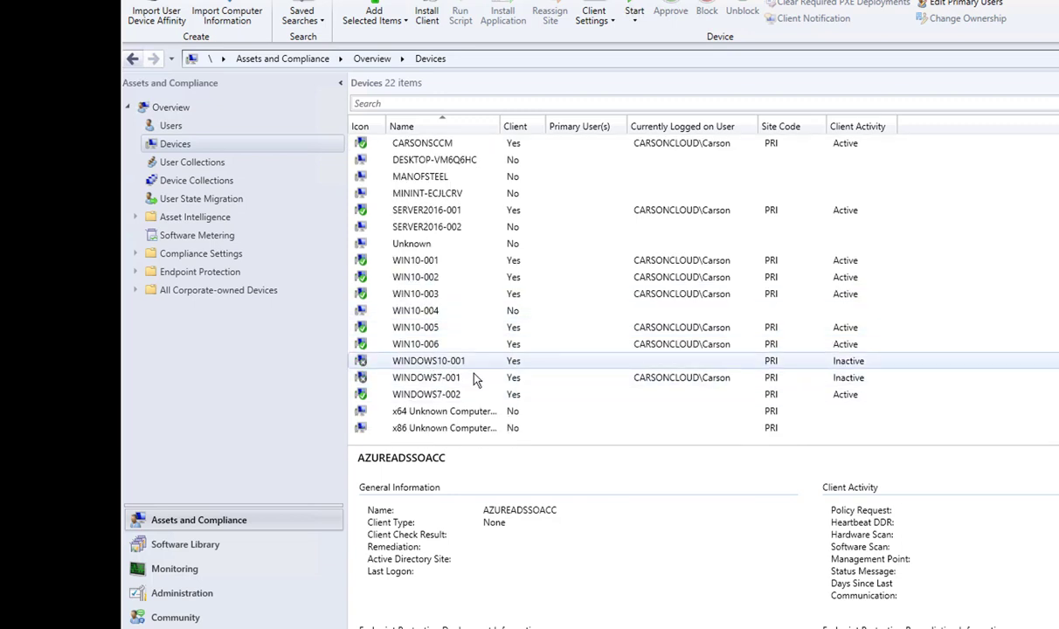
left_click(446, 229)
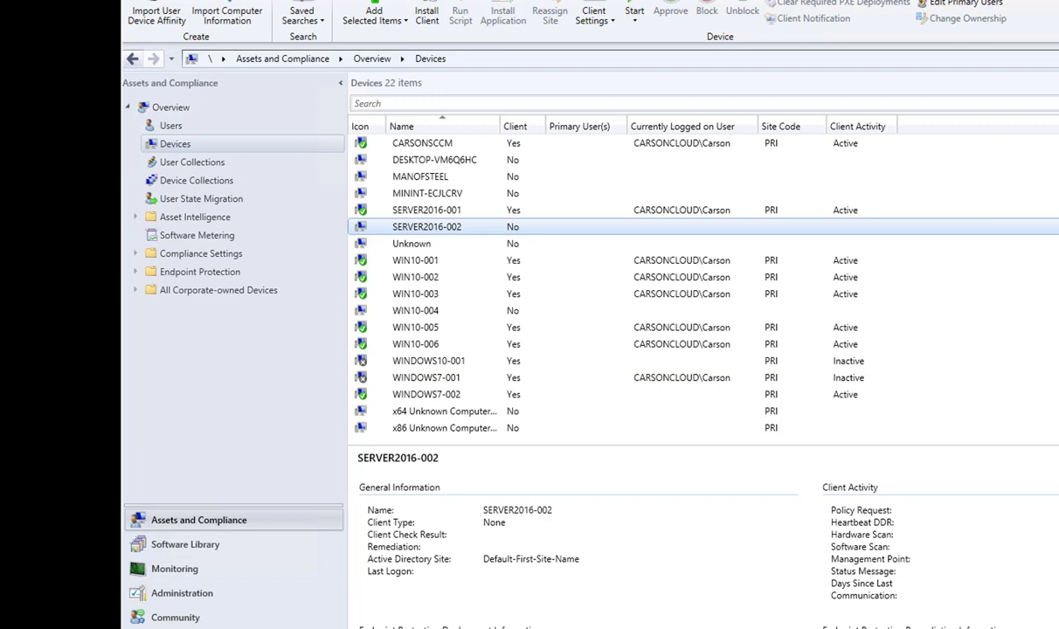
Open the administrative share \\SERVER2016-002\c$ through the Run dialog
key("super+x")
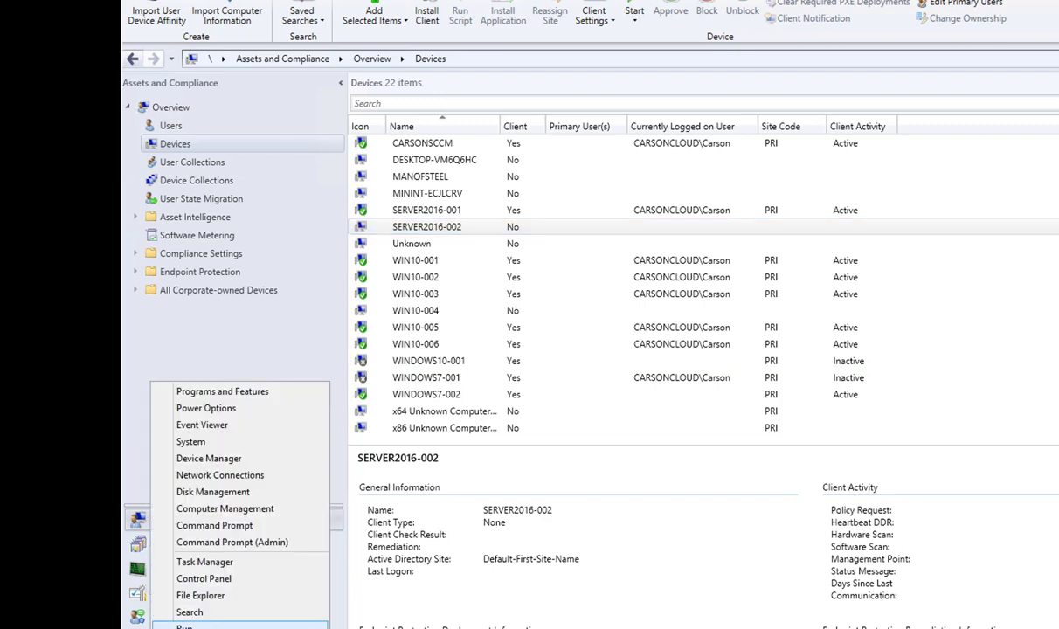
left_click(185, 627)
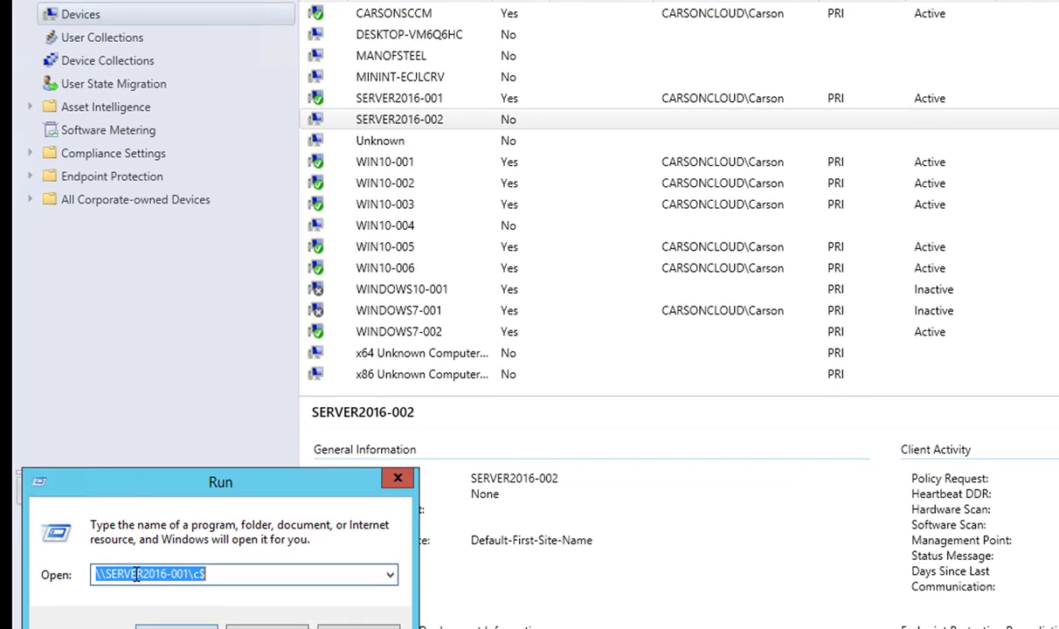
left_click(217, 585)
key("Right")
key("Right")
key("Right")
key("Right")
key("Right")
key("Right")
key("Right")
key("Right")
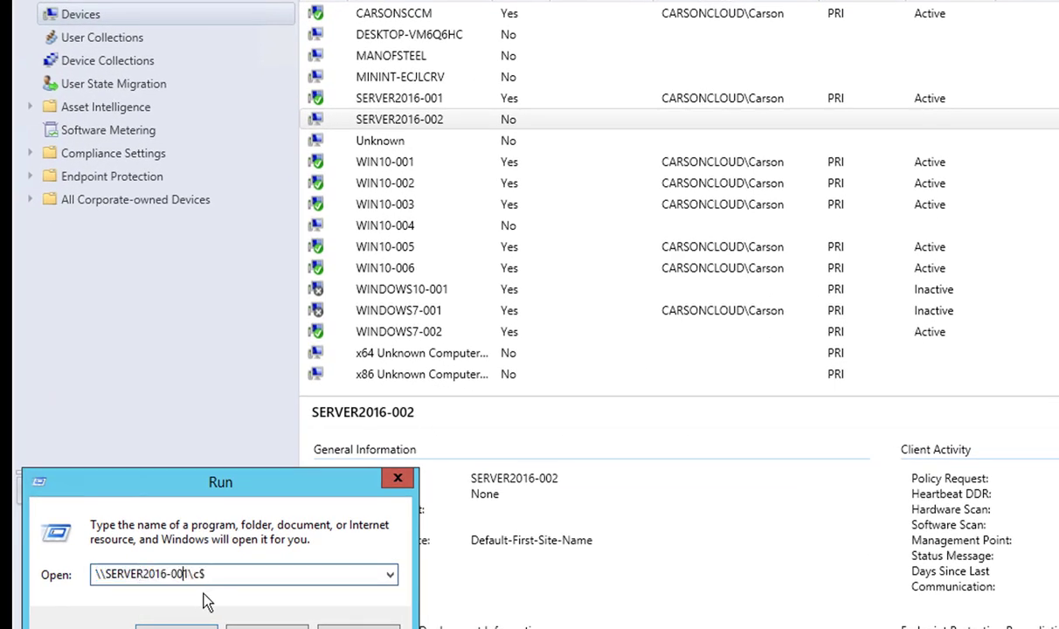
key("Delete")
type("2")
key("Return")
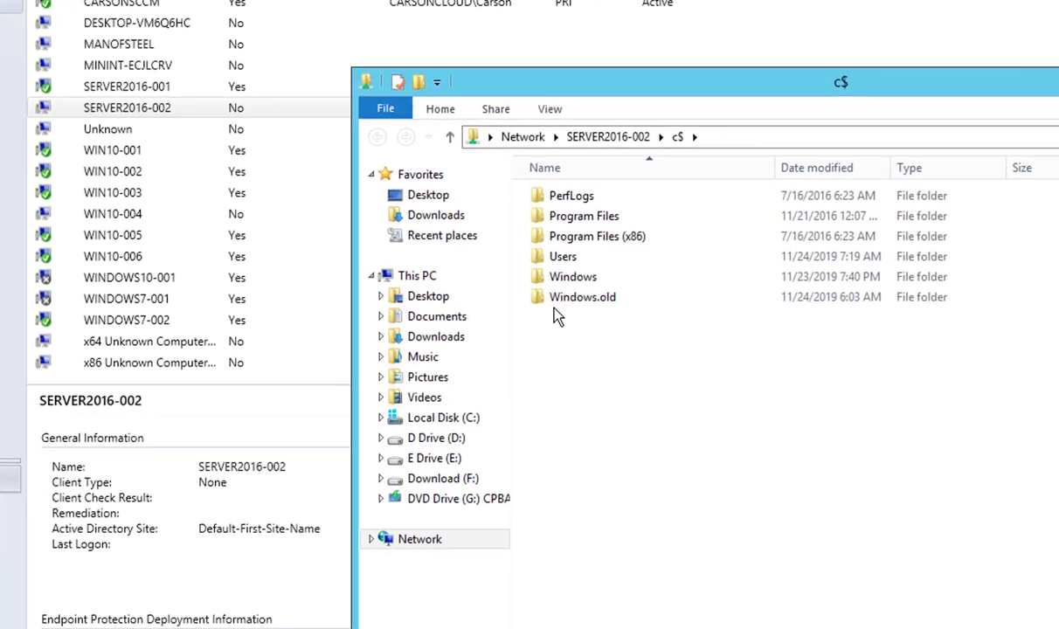
Open the Windows folder on the share, look for a ccmsetup folder and refresh the listing
double_click(559, 278)
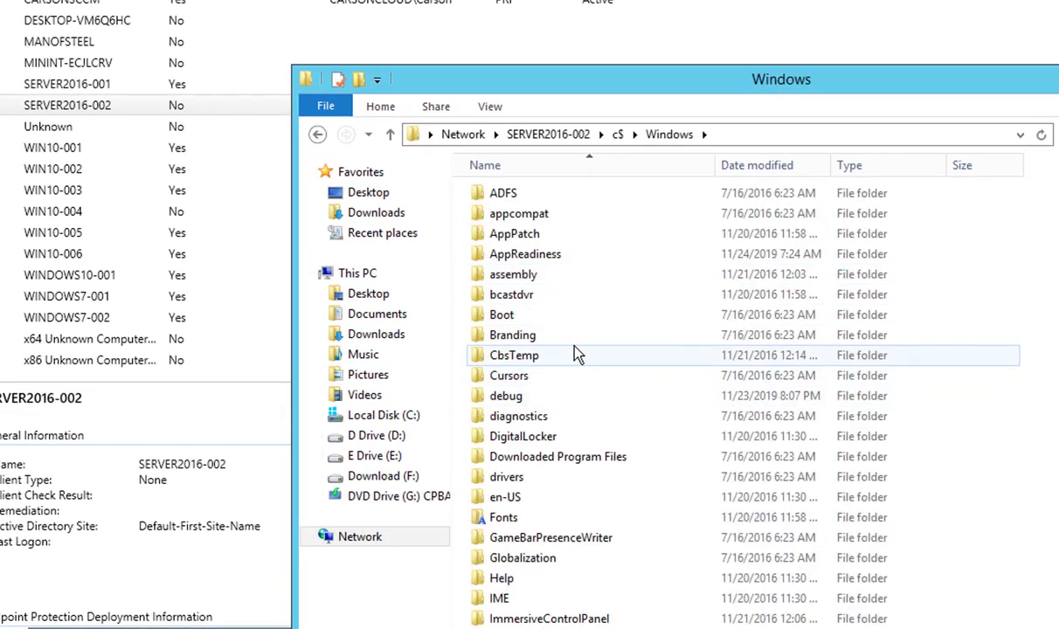
left_click(528, 382)
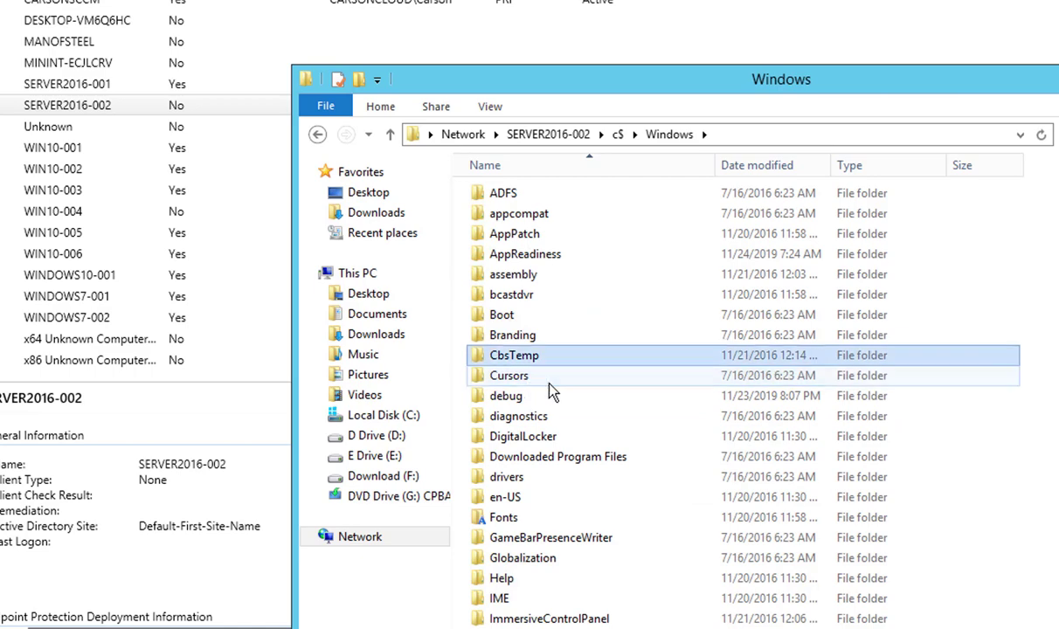
scroll(618, 374, "down", 5)
scroll(618, 374, "up", 5)
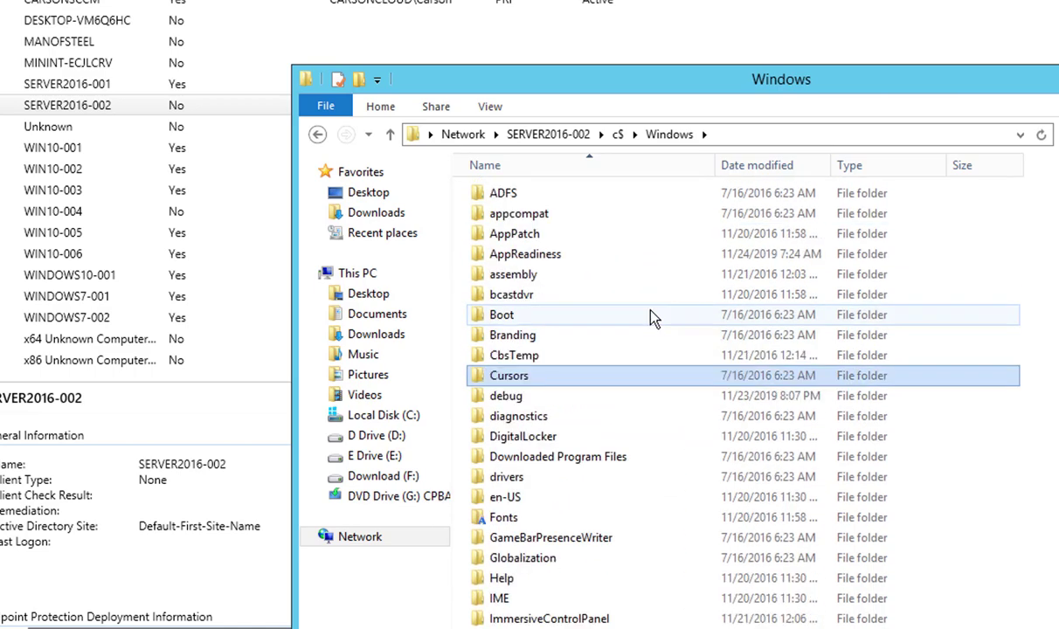
left_click(1041, 135)
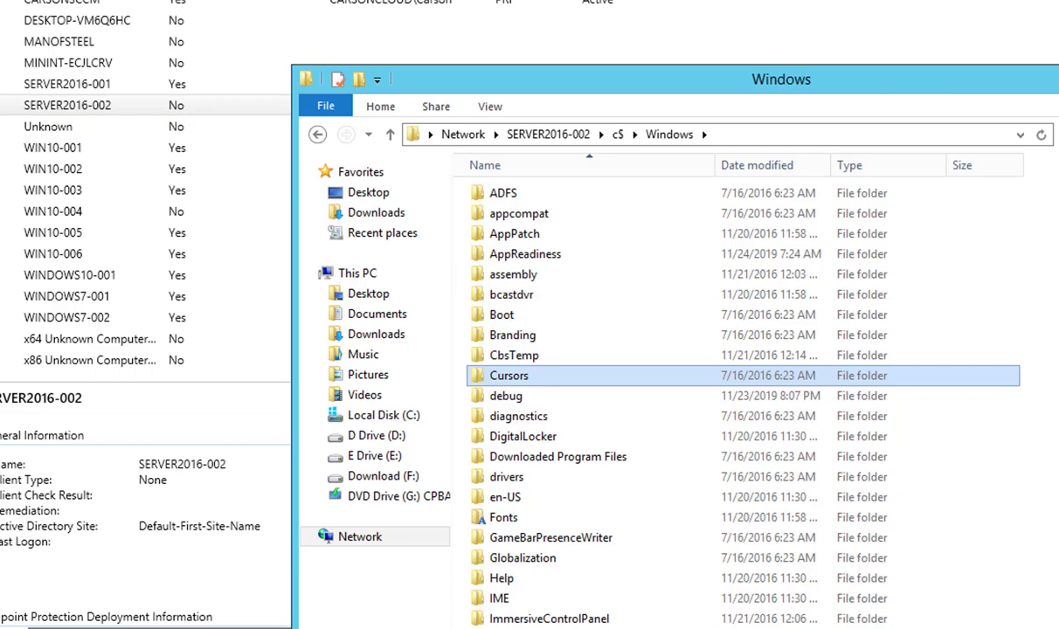
Go back to the Configuration Manager console, revisit the site list and reselect SERVER2016-002 among the devices
left_click(2, 542)
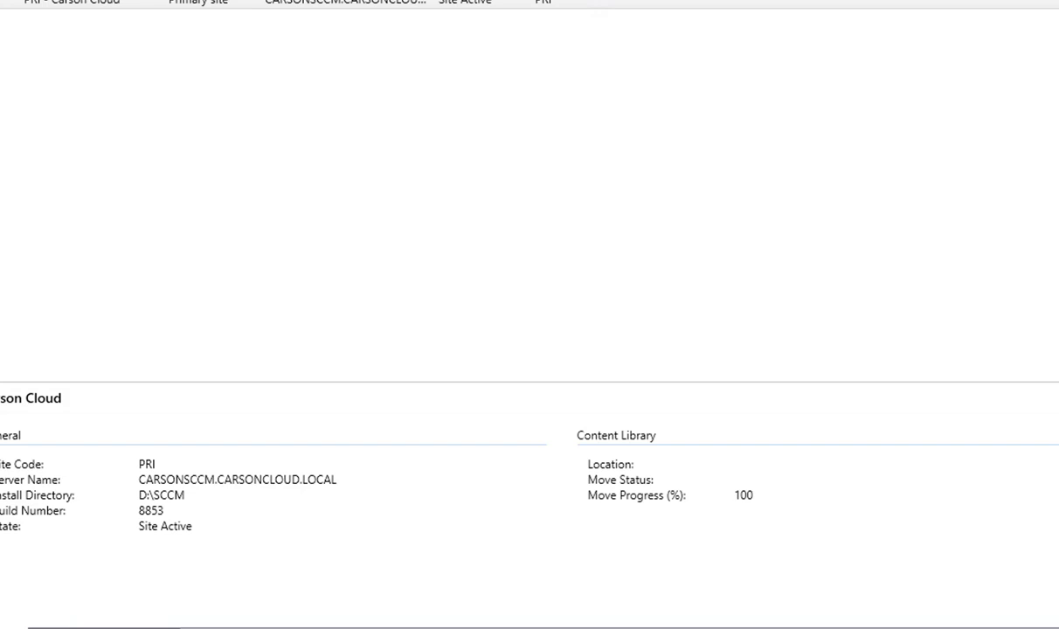
left_click(2, 476)
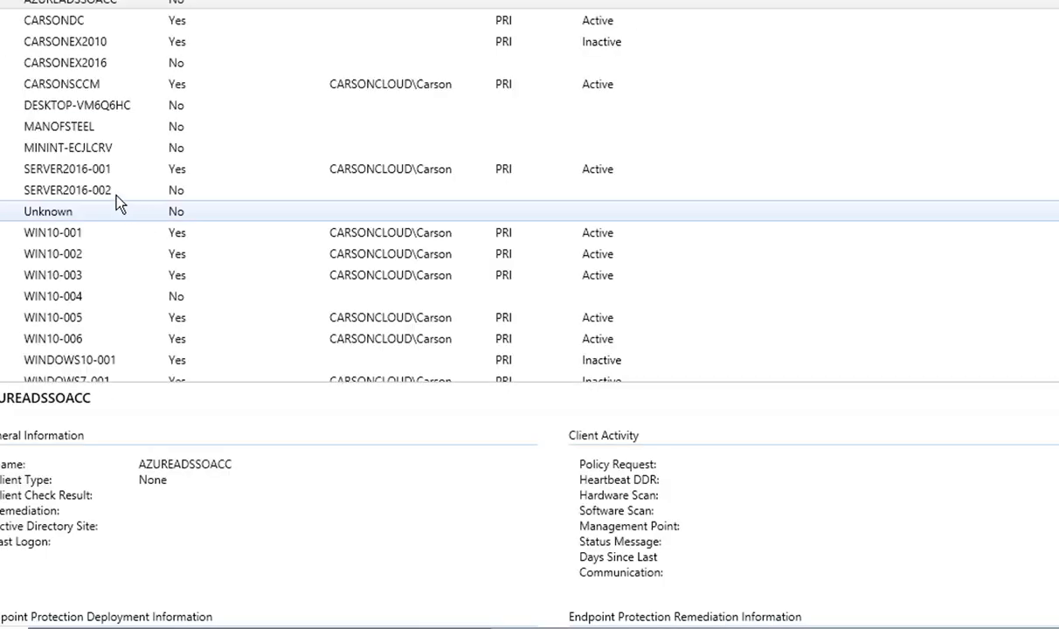
left_click(114, 190)
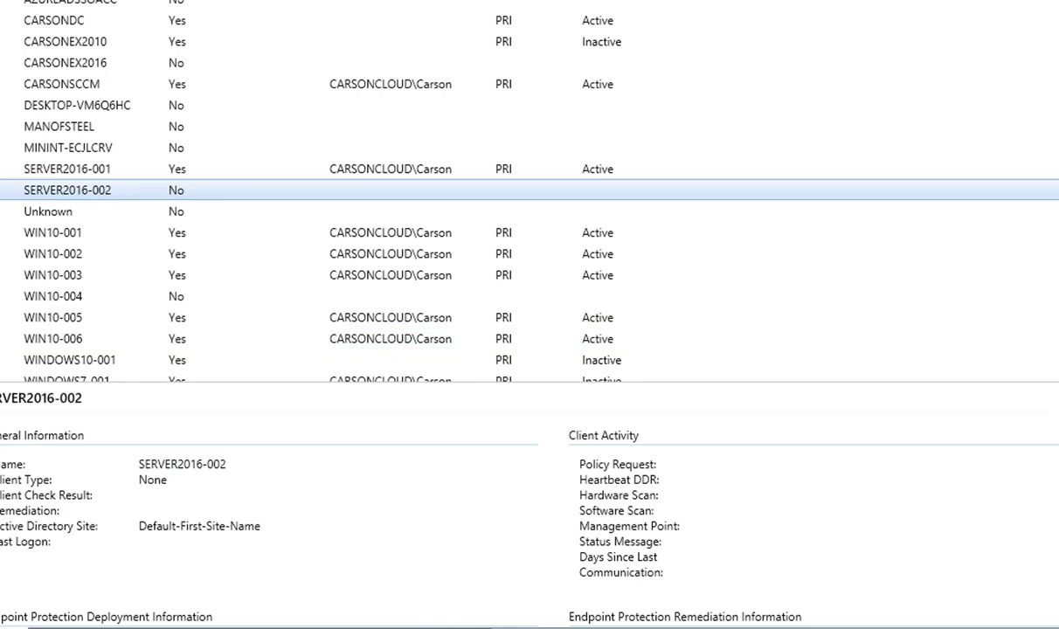
Switch back to File Explorer and check the Windows folder on SERVER2016-002 again for the ccmsetup folder
mouse_move(87, 627)
left_click(985, 612)
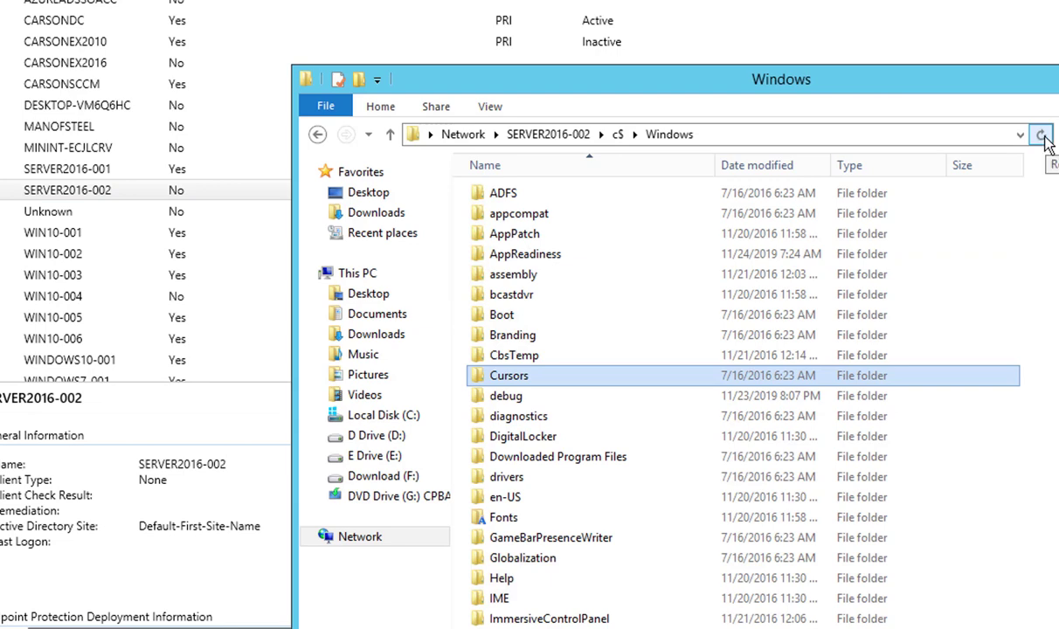
scroll(702, 298, "down", 8)
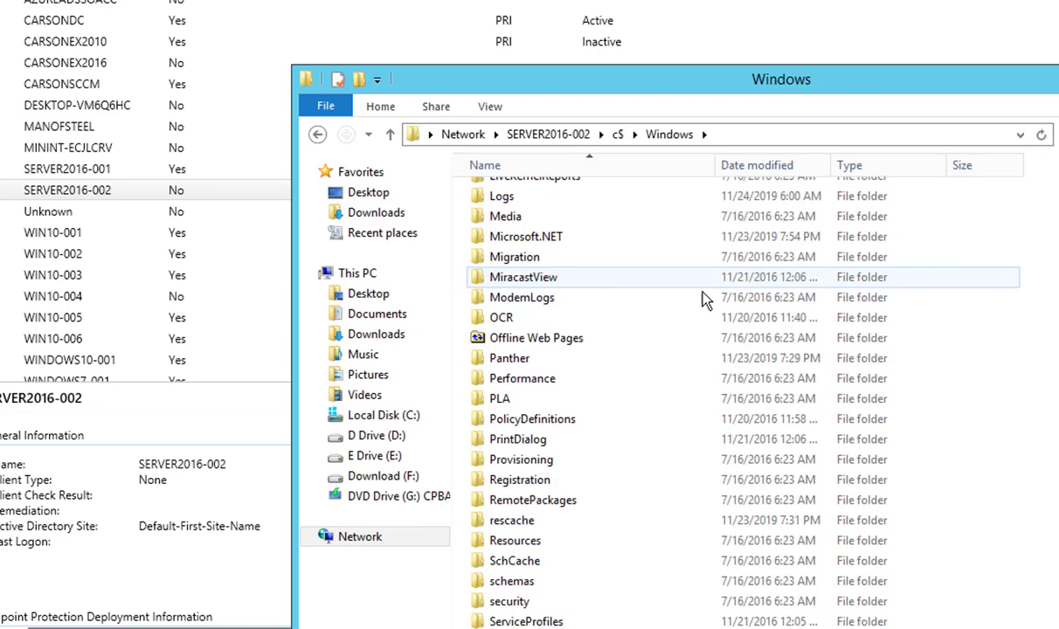
scroll(712, 293, "up", 8)
scroll(662, 301, "down", 7)
scroll(663, 301, "up", 7)
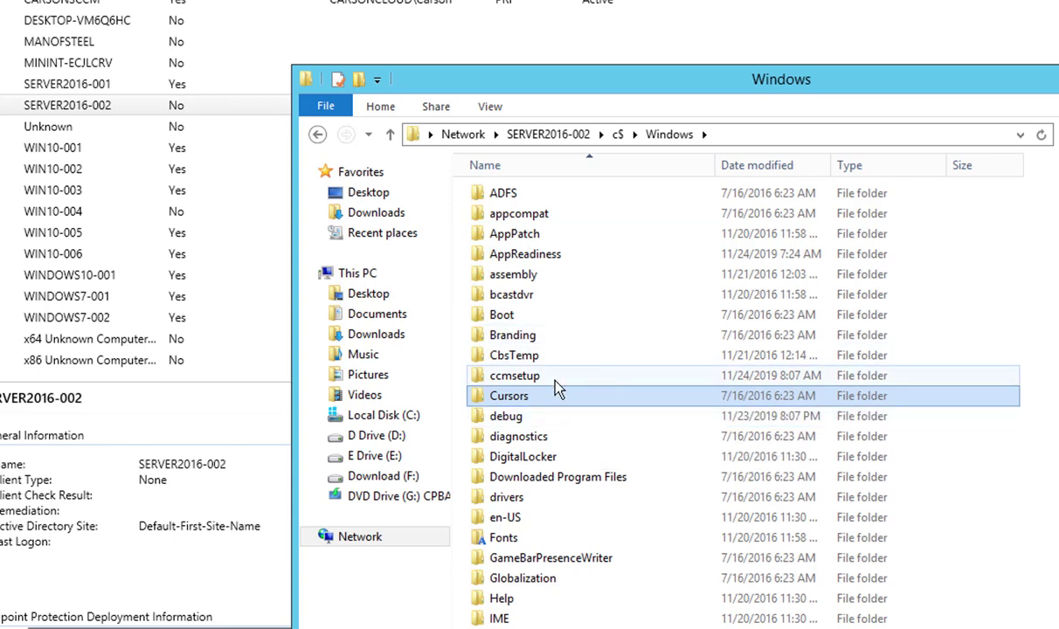
Open the ccmsetup folder's Logs subfolder and view the client setup log
mouse_move(554, 388)
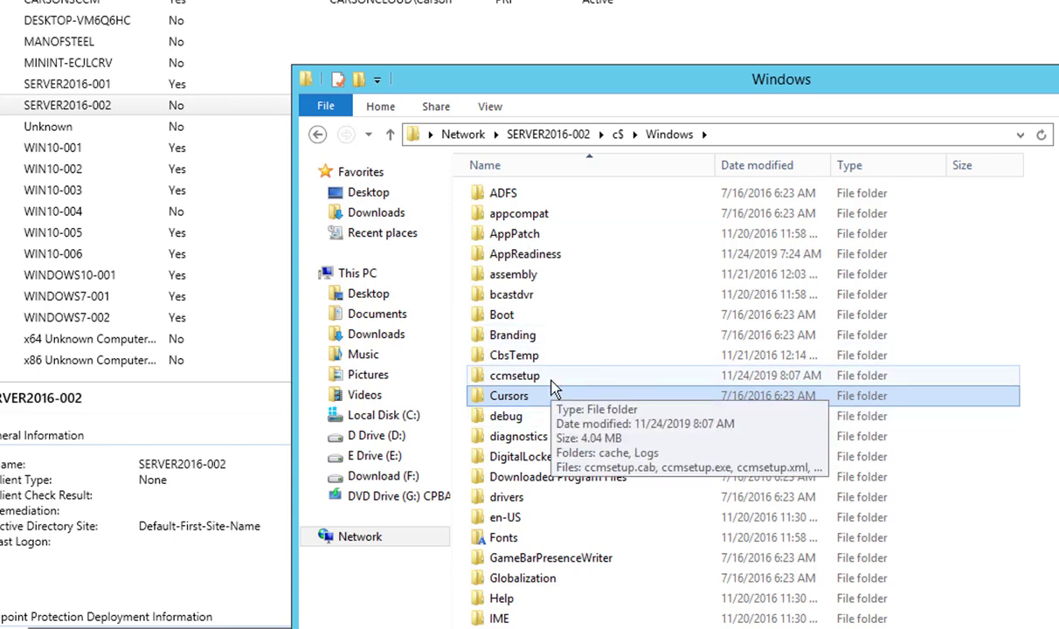
double_click(554, 388)
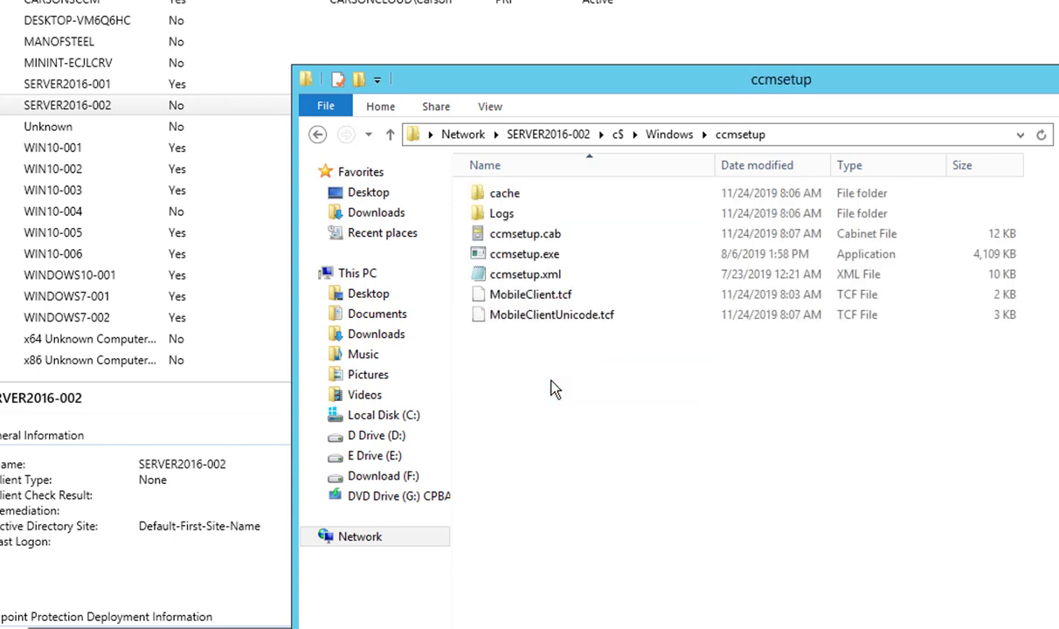
double_click(501, 213)
double_click(517, 200)
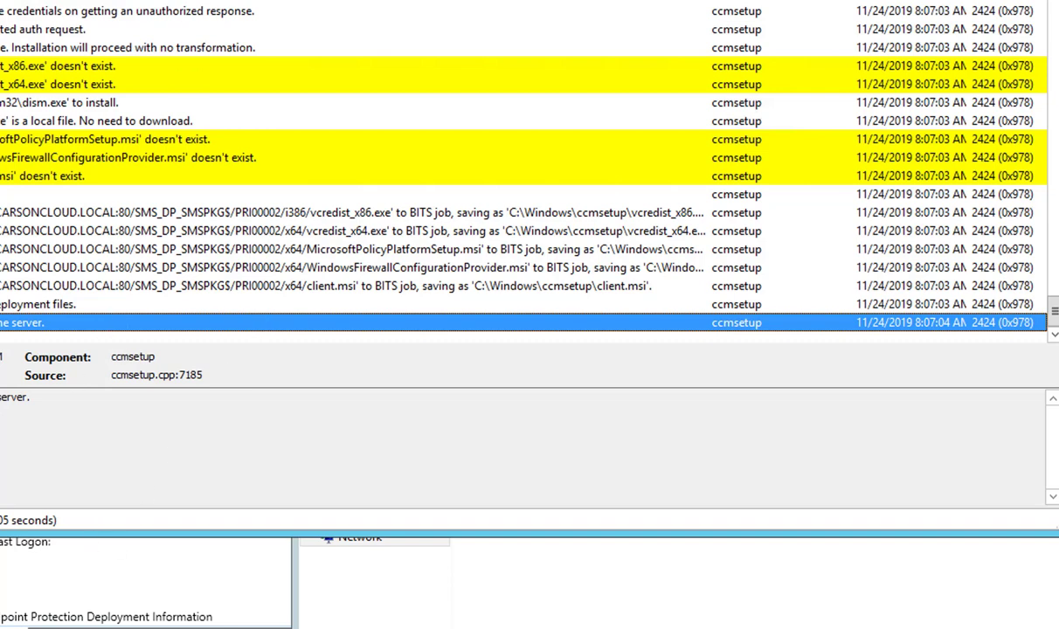
Switch to File Explorer, browse to the Logs folder under SCCM on the D drive and open ccm.log
left_click_drag(349, 5, 543, 0)
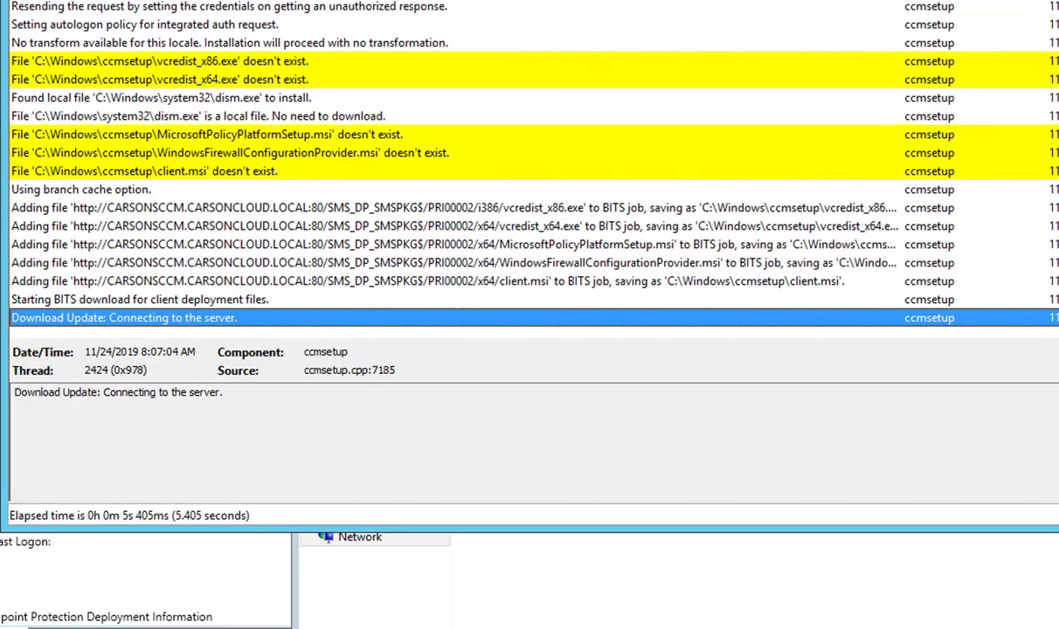
mouse_move(88, 628)
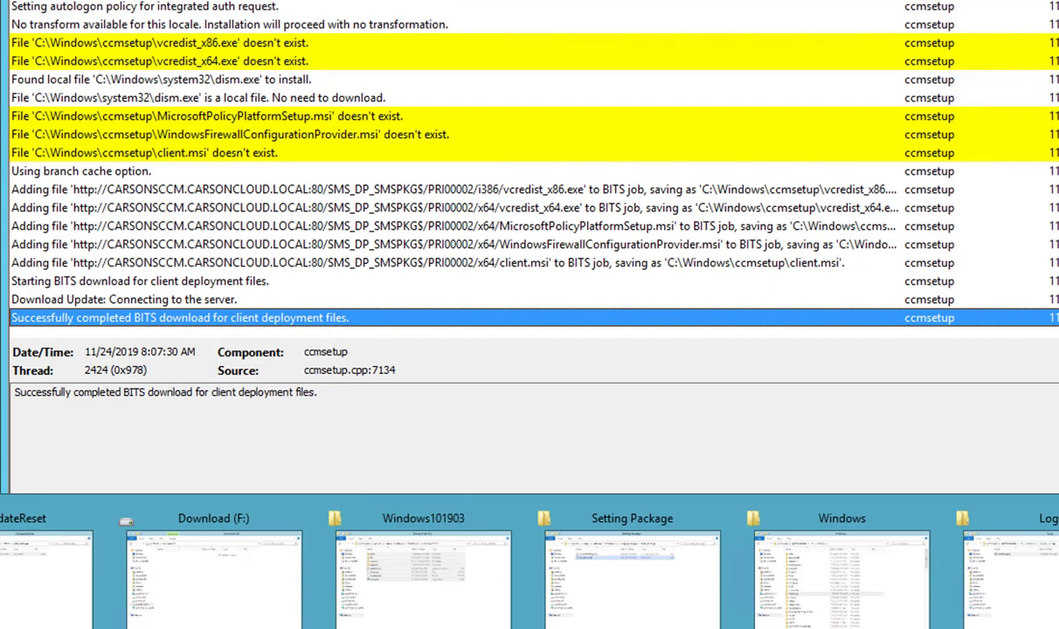
left_click(1, 603)
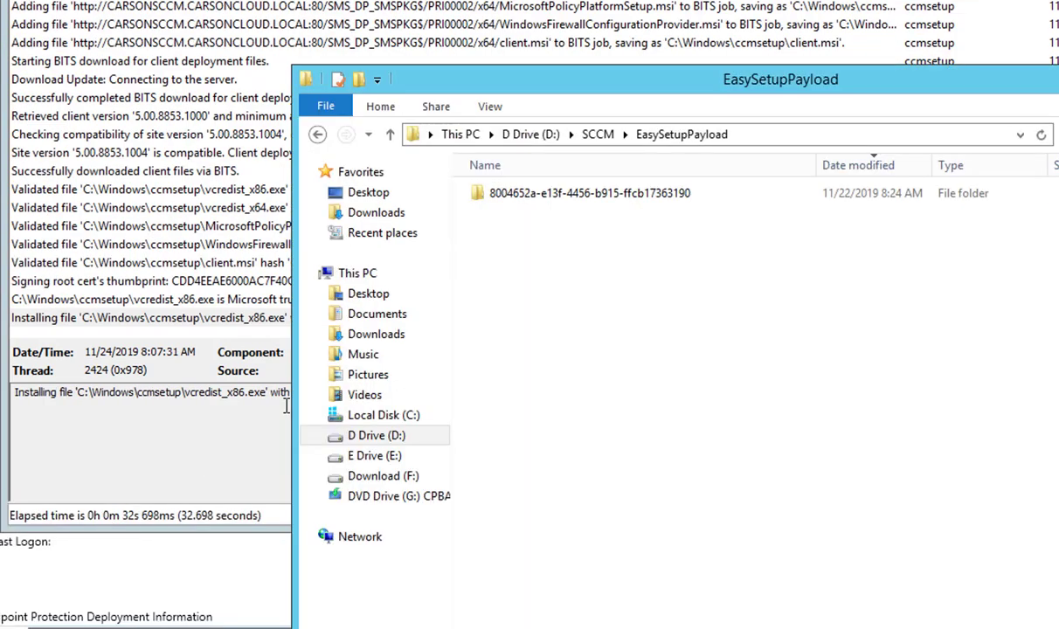
left_click(598, 135)
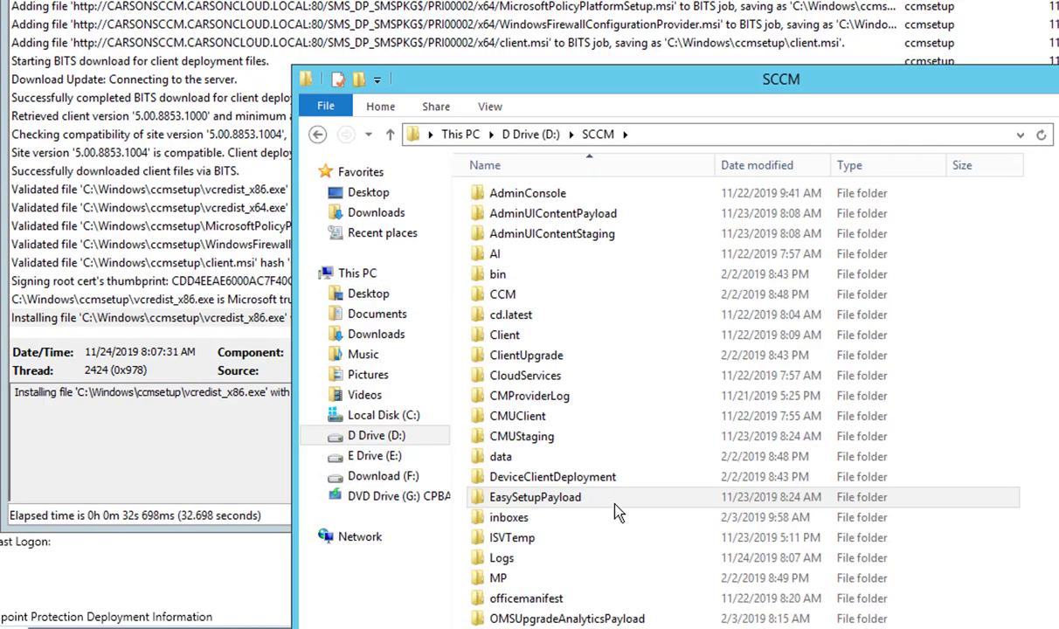
double_click(547, 564)
scroll(594, 445, "down", 5)
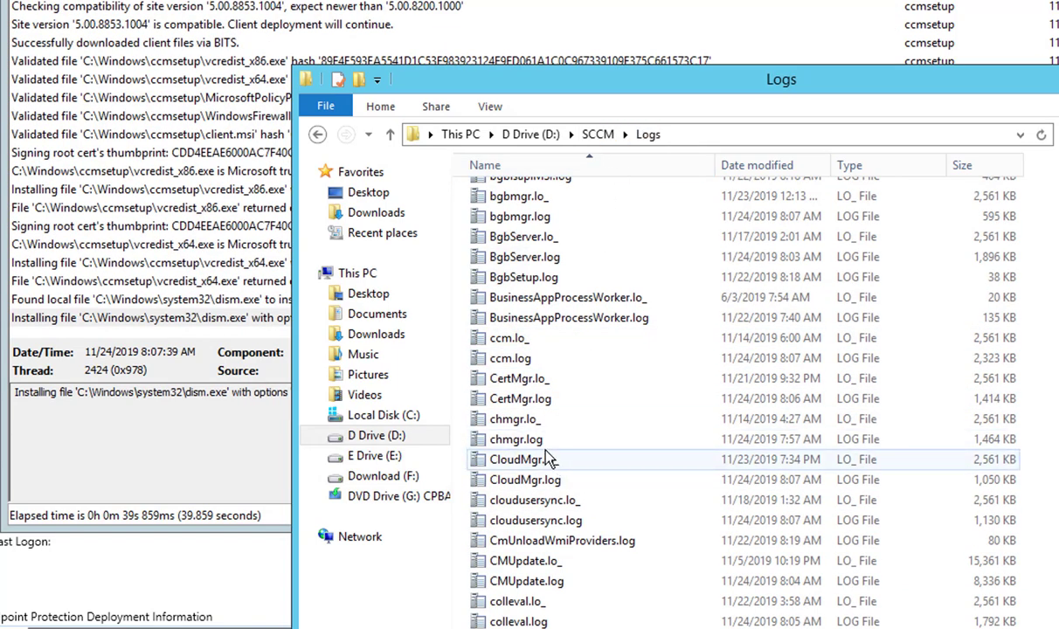
double_click(512, 358)
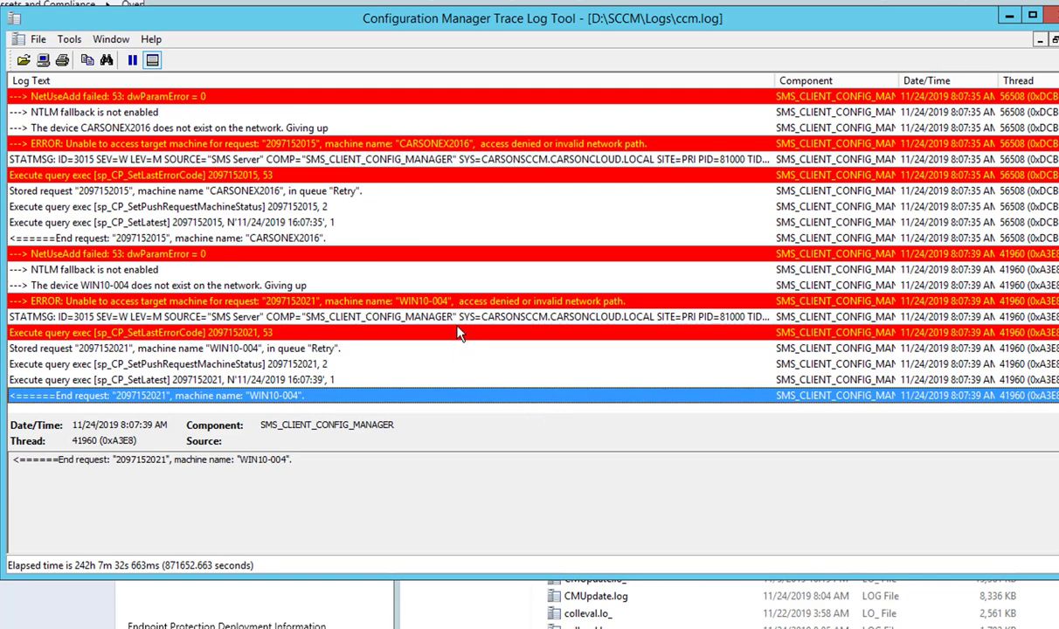
Trace ccm.log back to the SERVER2016-002 push request and inspect its client install lock file deletion entry
scroll(414, 317, "up", 4)
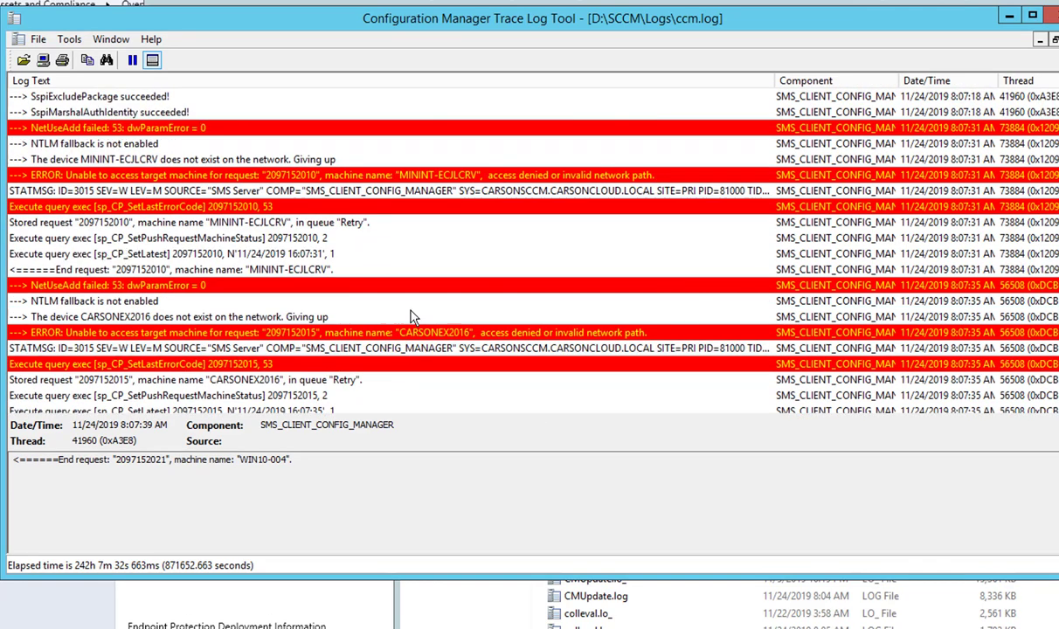
scroll(414, 317, "up", 2)
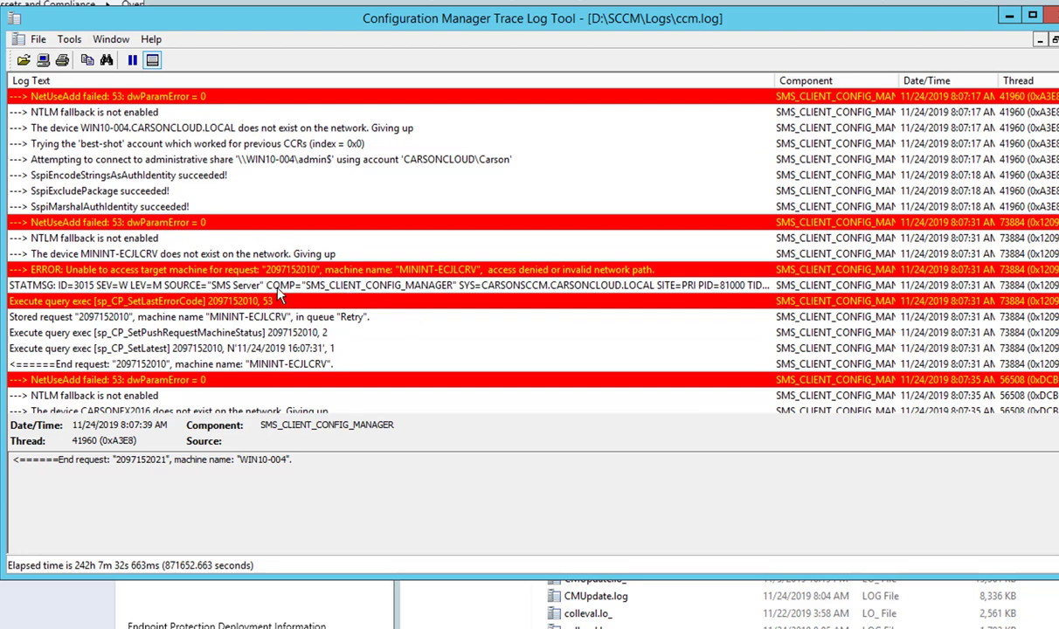
scroll(278, 296, "up", 4)
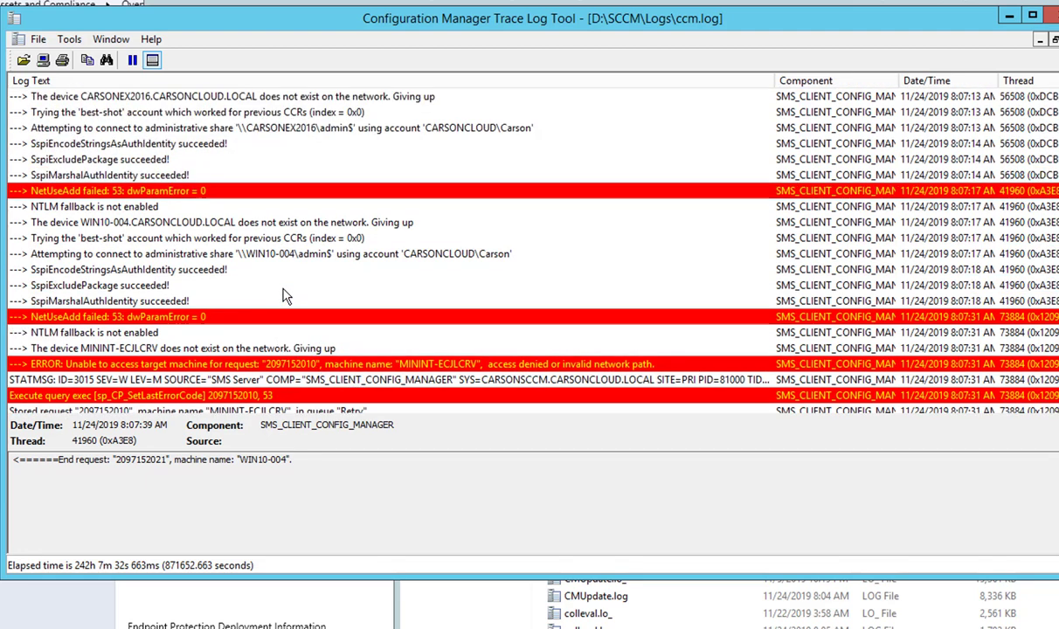
scroll(294, 297, "up", 2)
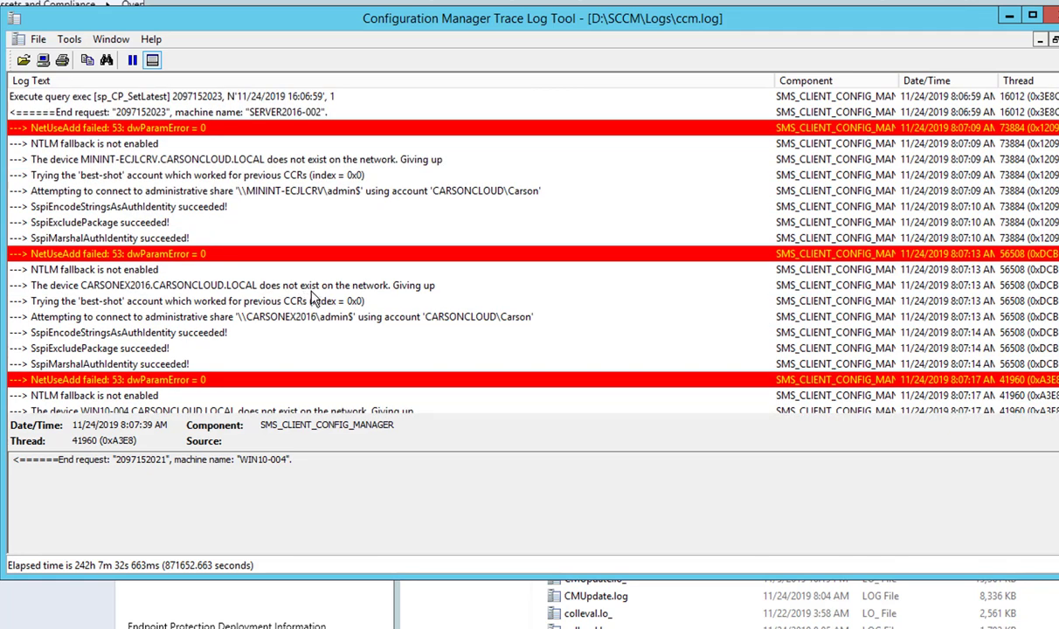
scroll(314, 290, "up", 2)
scroll(310, 262, "up", 2)
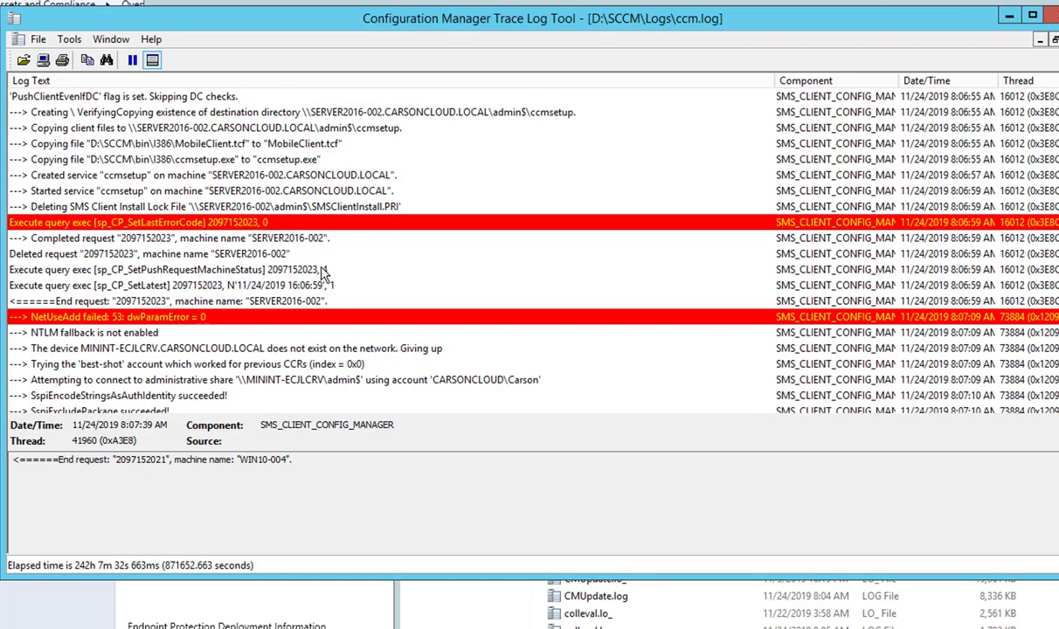
left_click(248, 208)
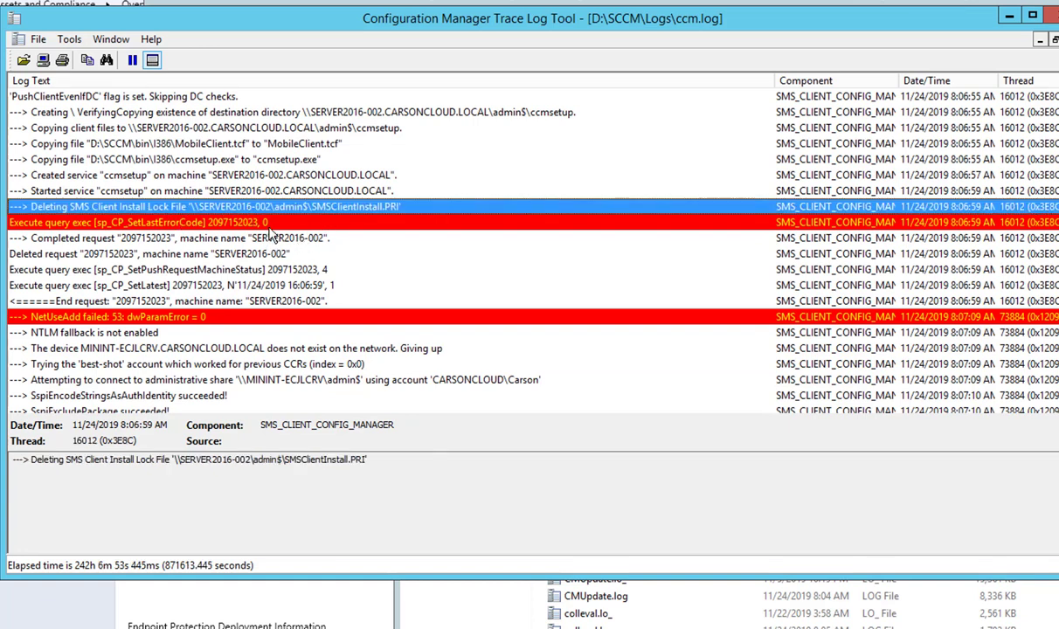
Examine the SERVER2016-002 entries for copying the client files and ccmsetup.exe, creating the ccmsetup service and deleting the lock file
left_click(206, 129)
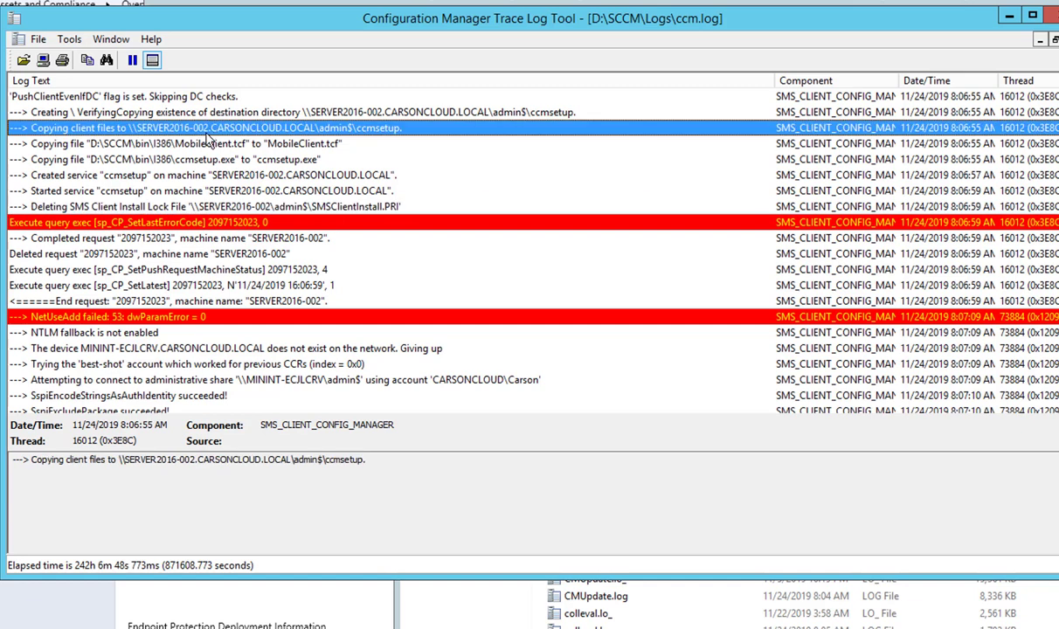
scroll(208, 140, "up", 1)
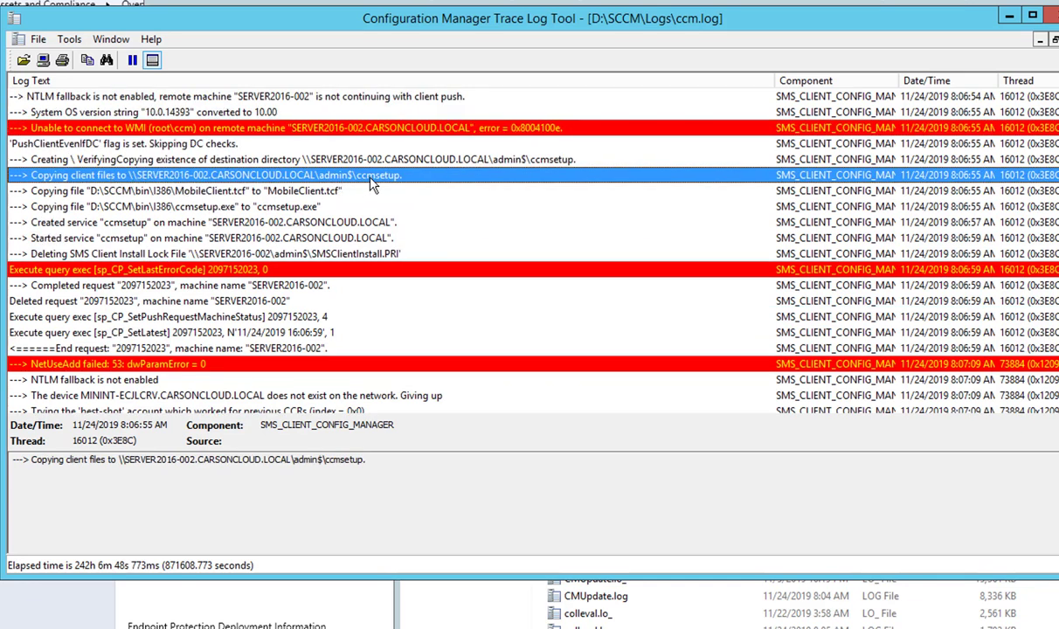
left_click(238, 206)
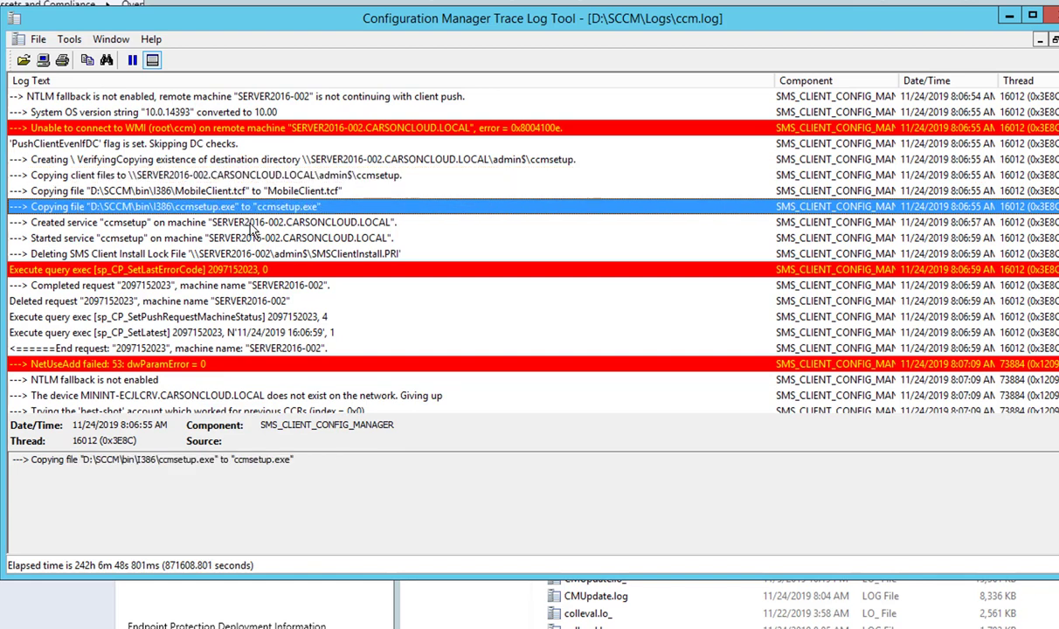
left_click(174, 220)
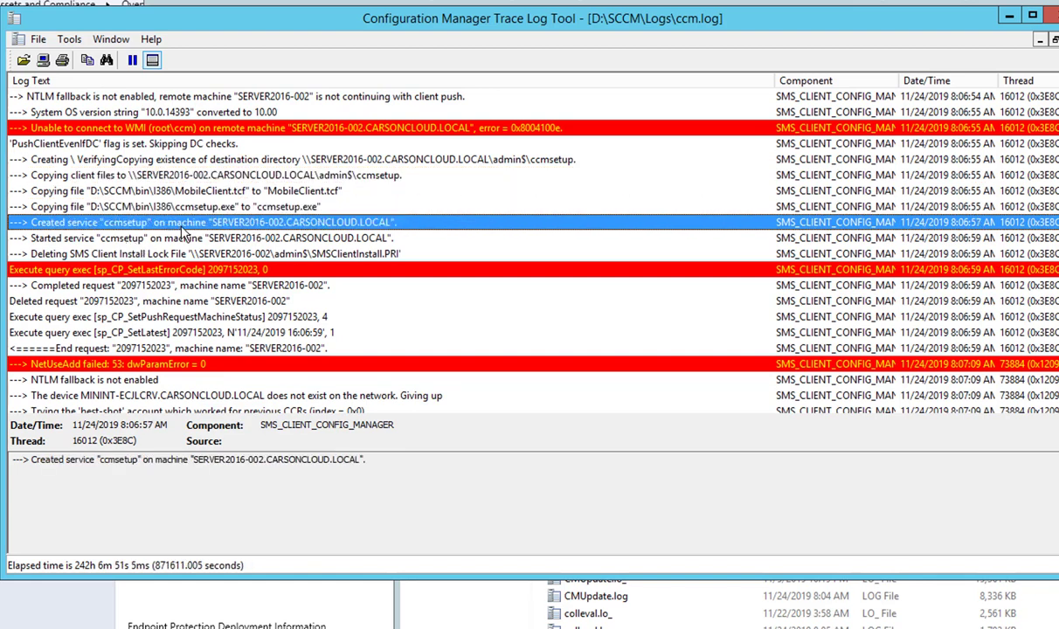
left_click(137, 203)
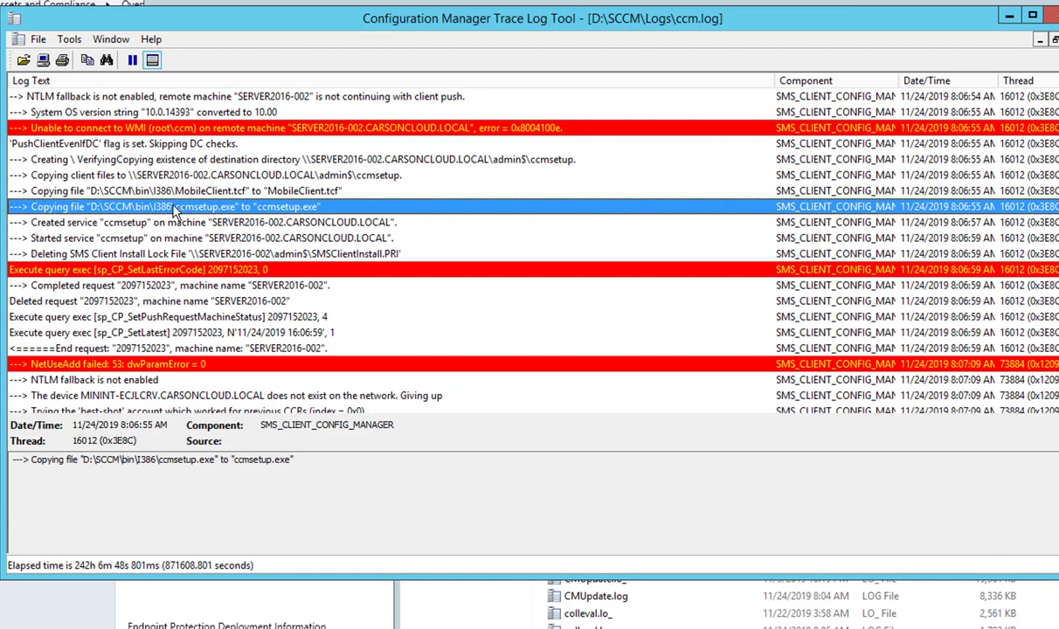
left_click(310, 254)
Review the CARSONEX2016 administrative share connection and authentication entries, and read on to the end of ccm.log
scroll(306, 280, "down", 3)
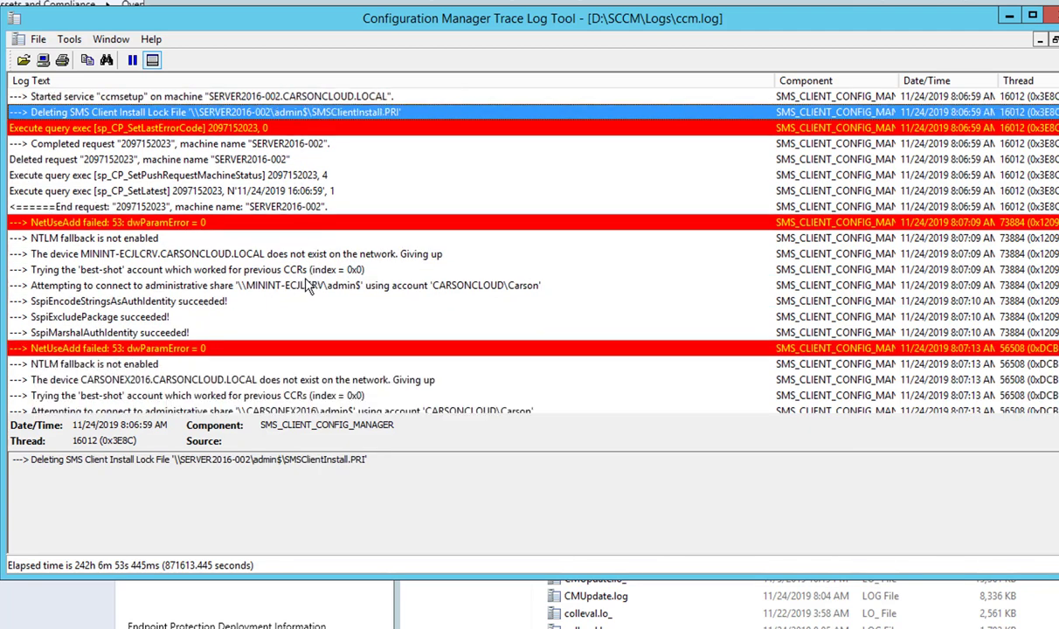
scroll(307, 285, "down", 3)
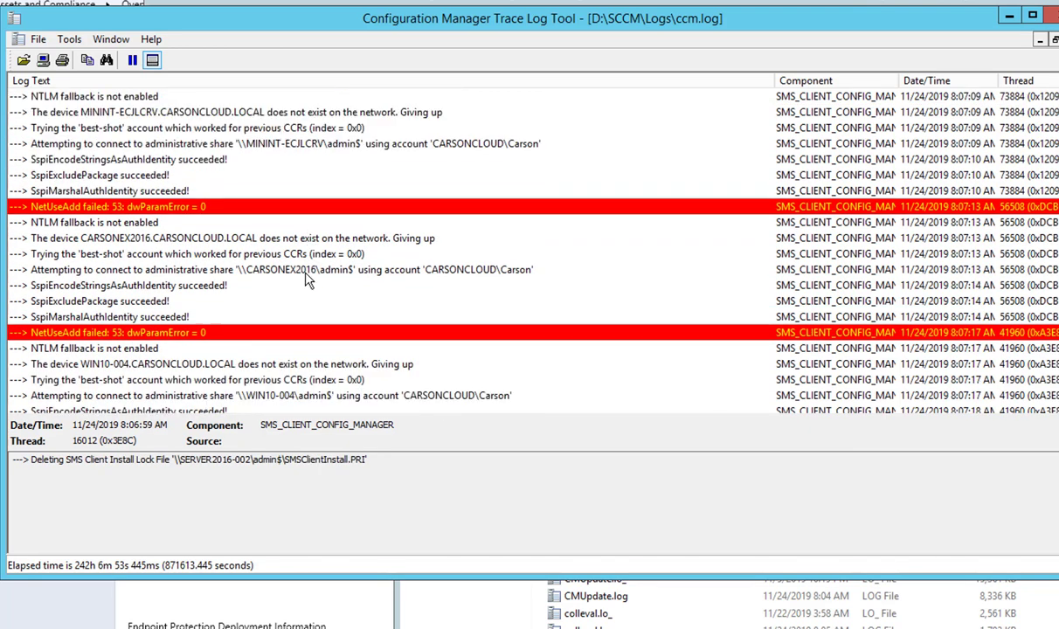
left_click(308, 273)
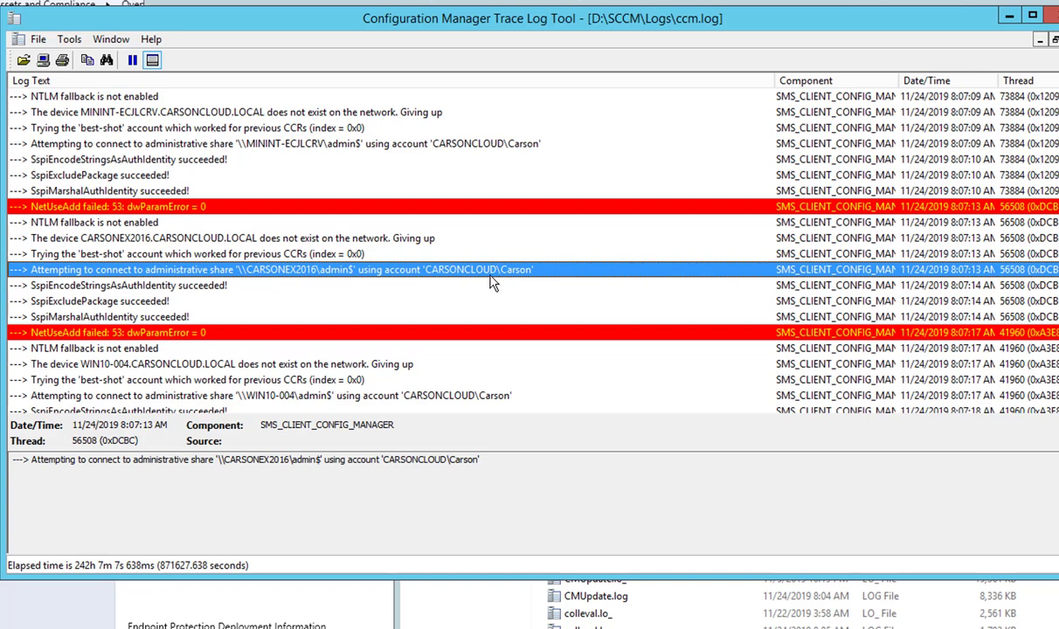
left_click(194, 284)
scroll(263, 332, "down", 2)
scroll(271, 339, "down", 6)
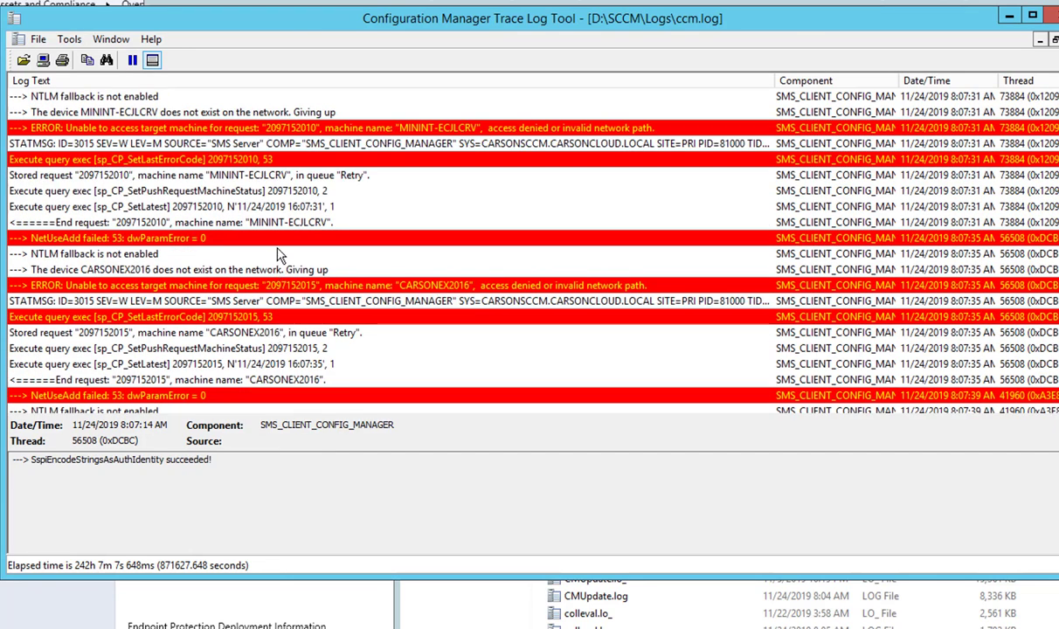
scroll(267, 262, "down", 10)
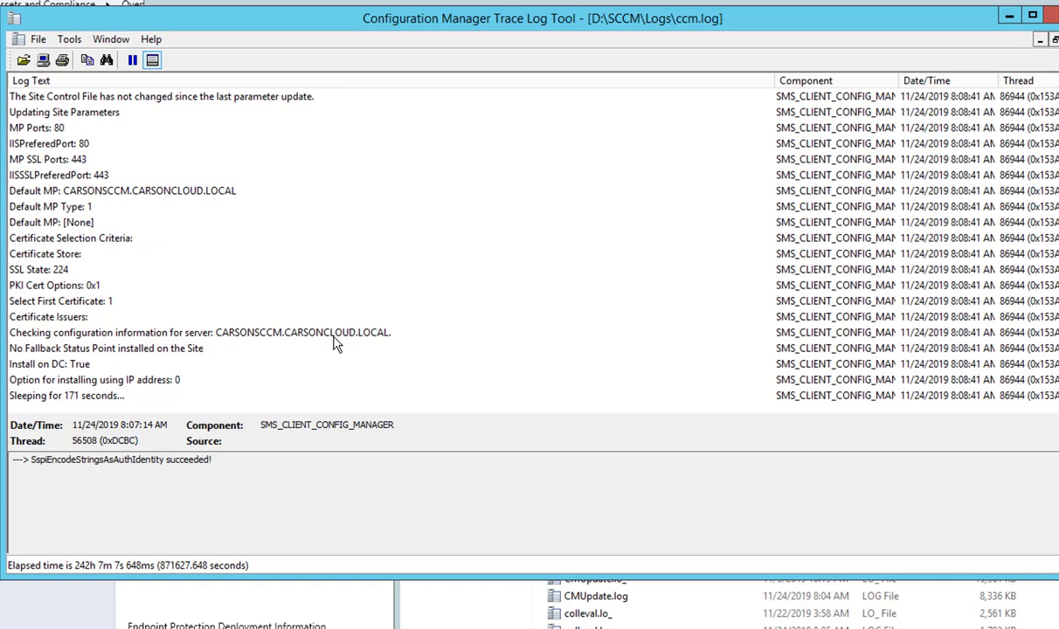
Minimize ccm.log, return to the SERVER2016-002 ccmsetup log and examine its closing entries, including the exit code and deployment parameters
left_click(1008, 21)
left_click(941, 4)
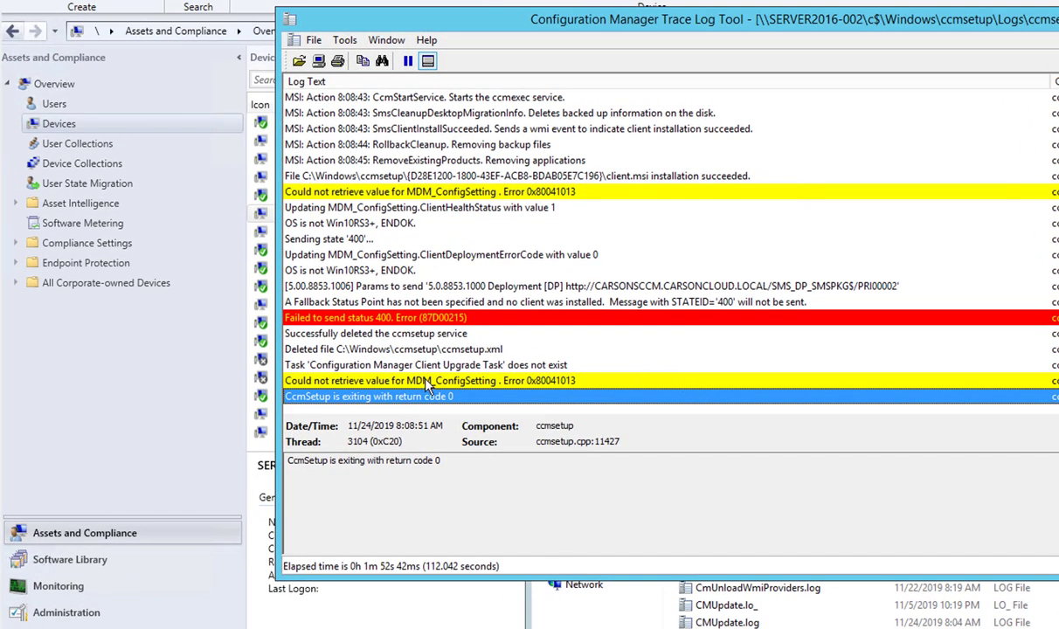
left_click(426, 380)
left_click(427, 367)
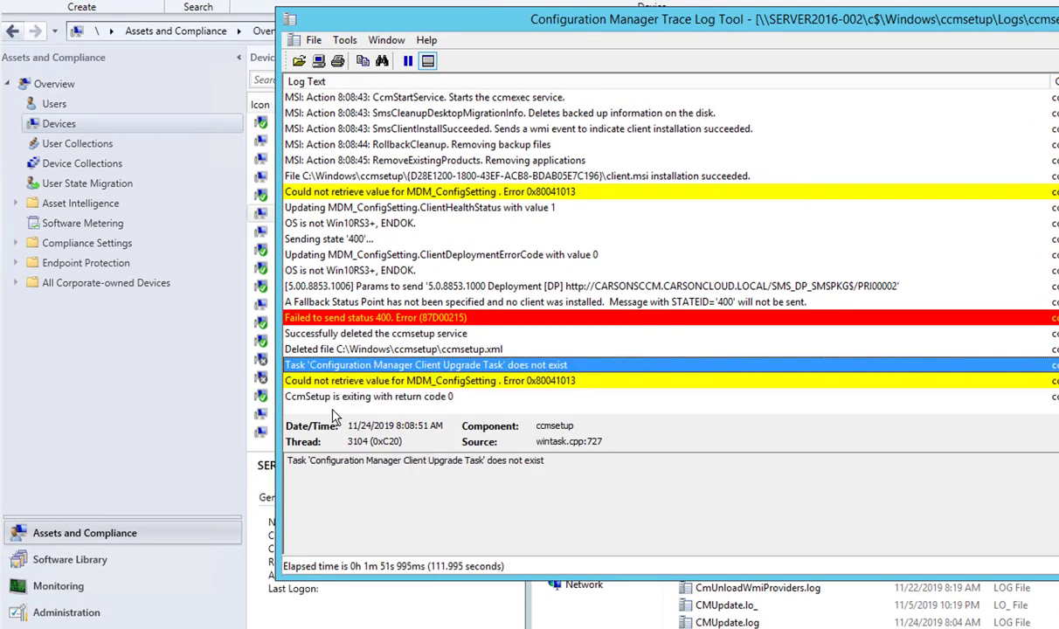
left_click(435, 399)
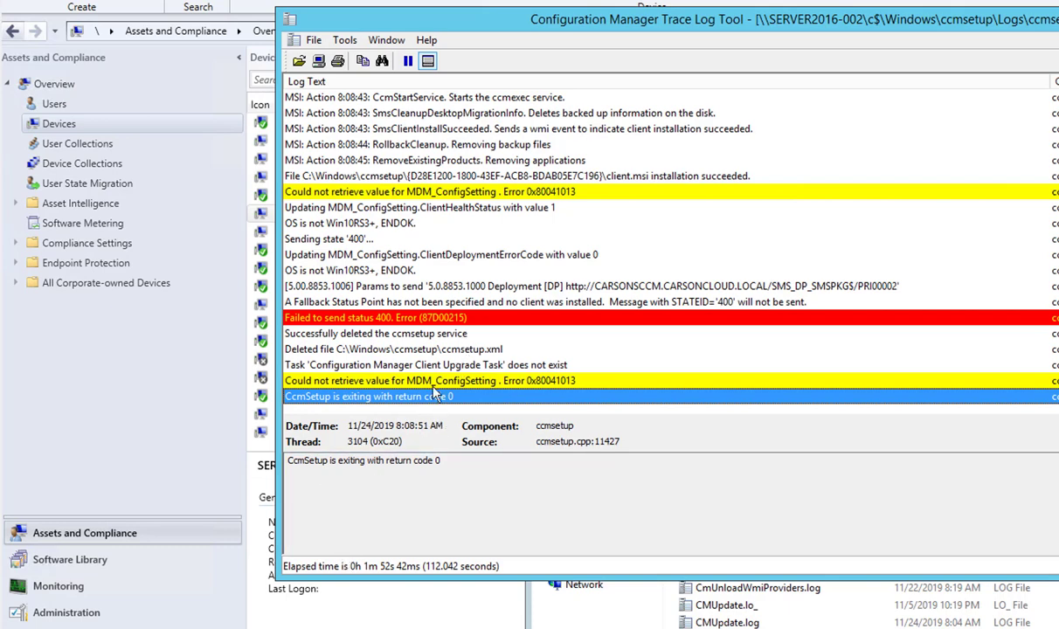
left_click(594, 289)
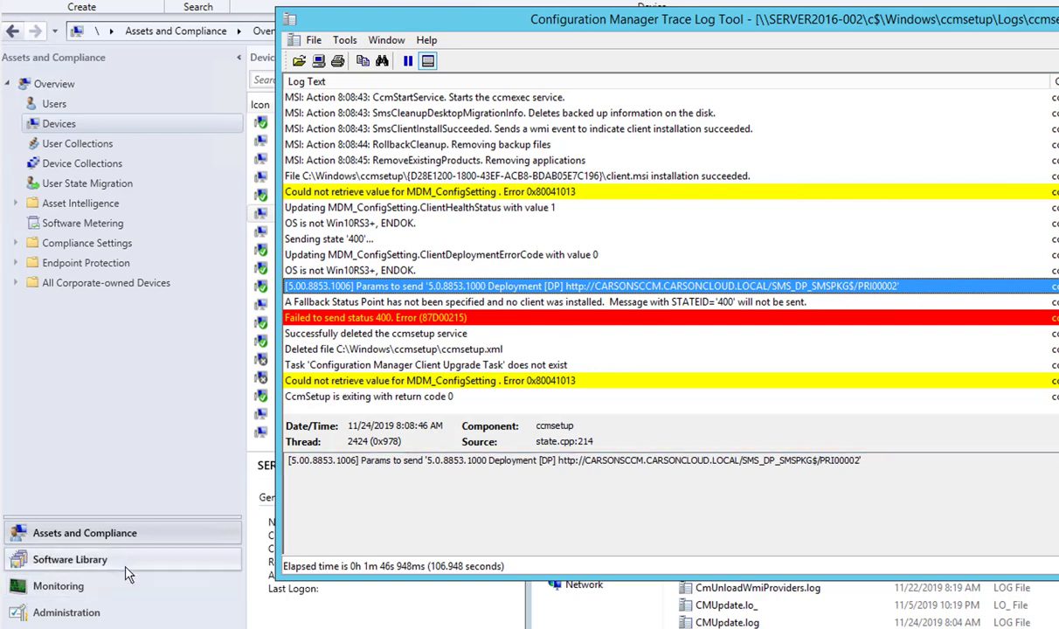
Switch back to the Configuration Manager console, reload the Devices list and select SERVER2016-002 to check its client status
left_click(118, 540)
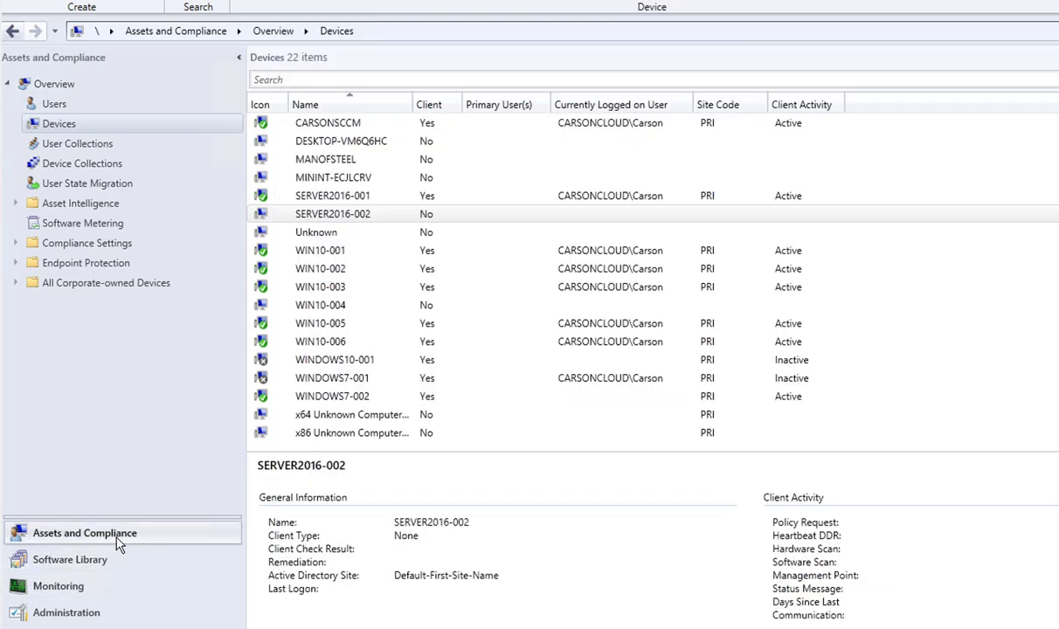
left_click(63, 159)
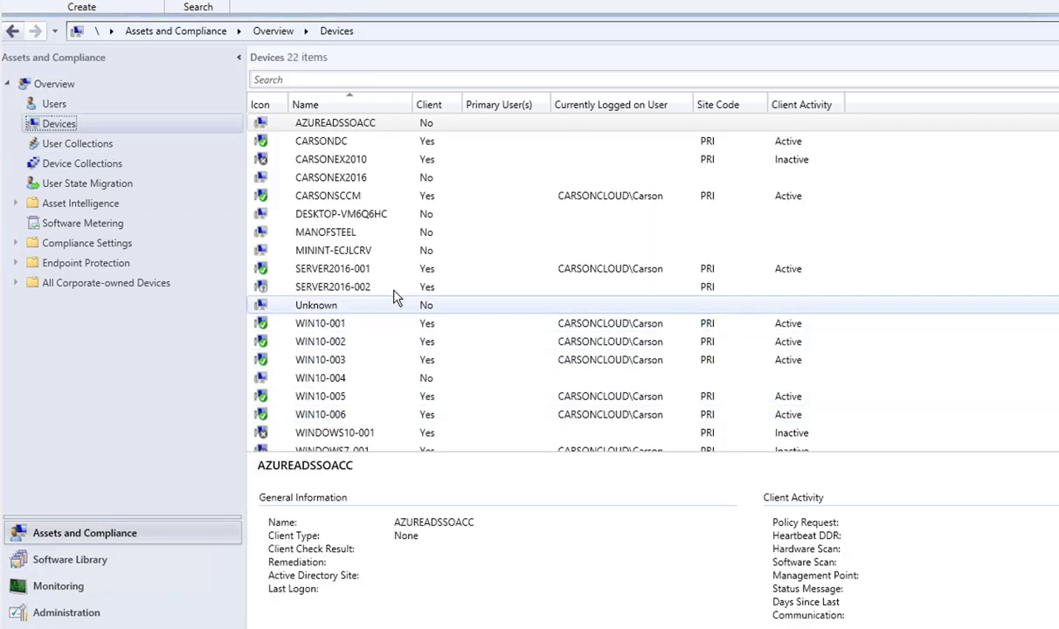
left_click(369, 291)
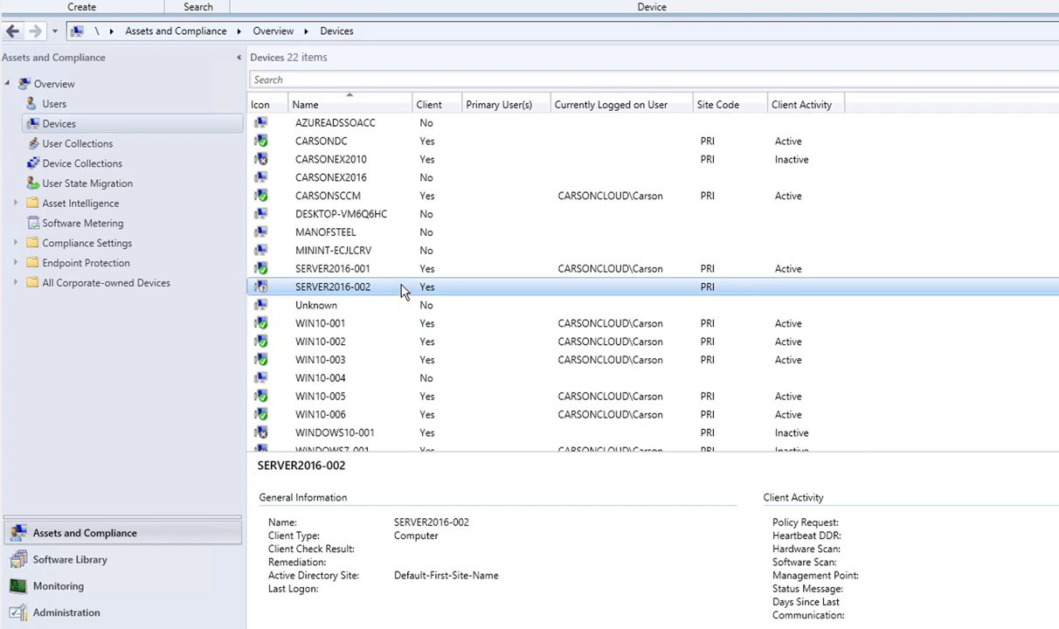